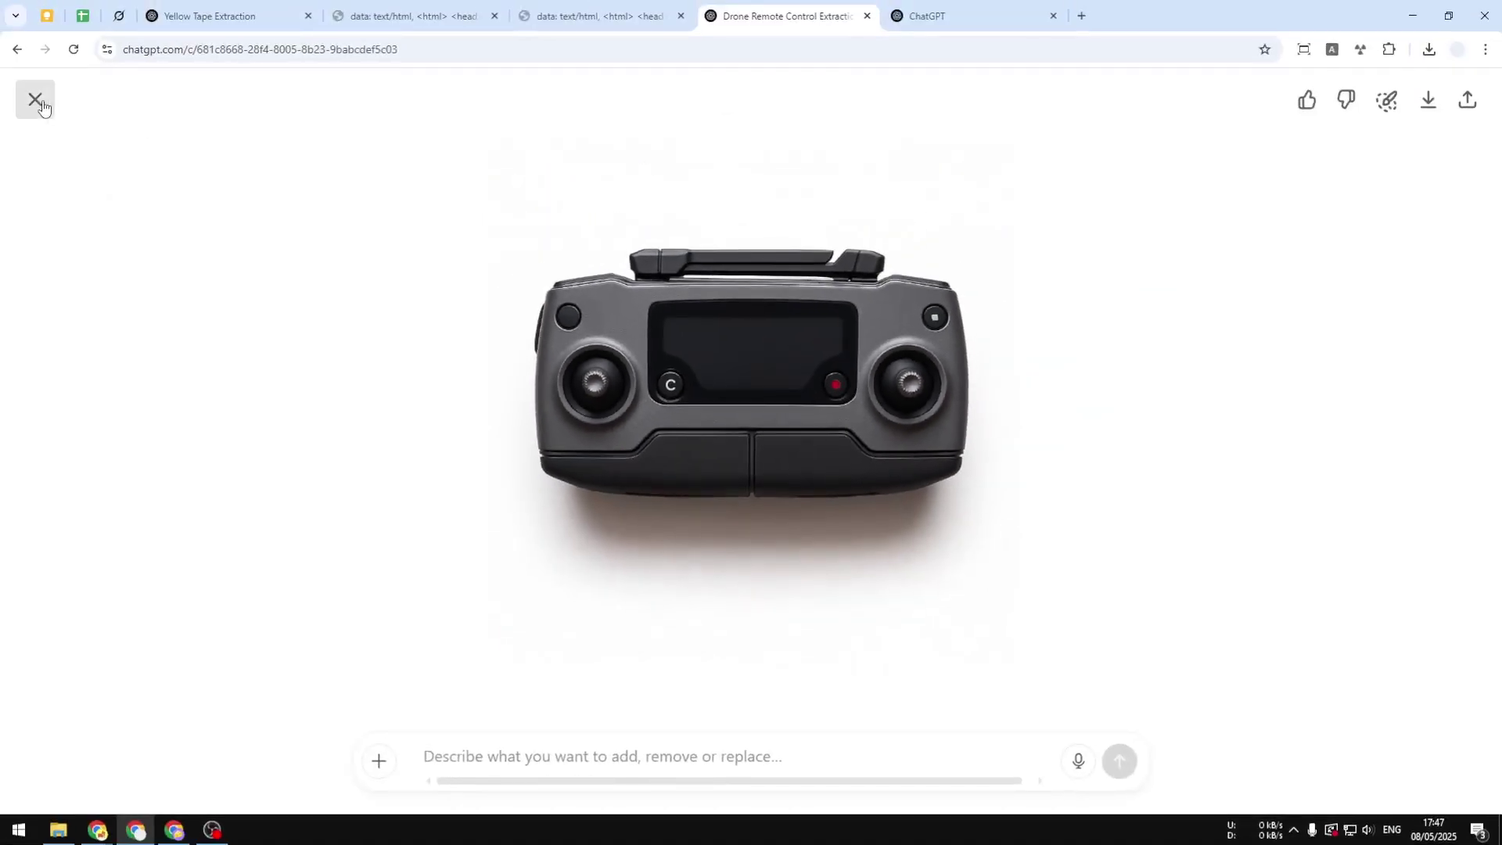
# Close the previous image view and load chatgpt.com in the other browser window.
pyautogui.press('Escape')
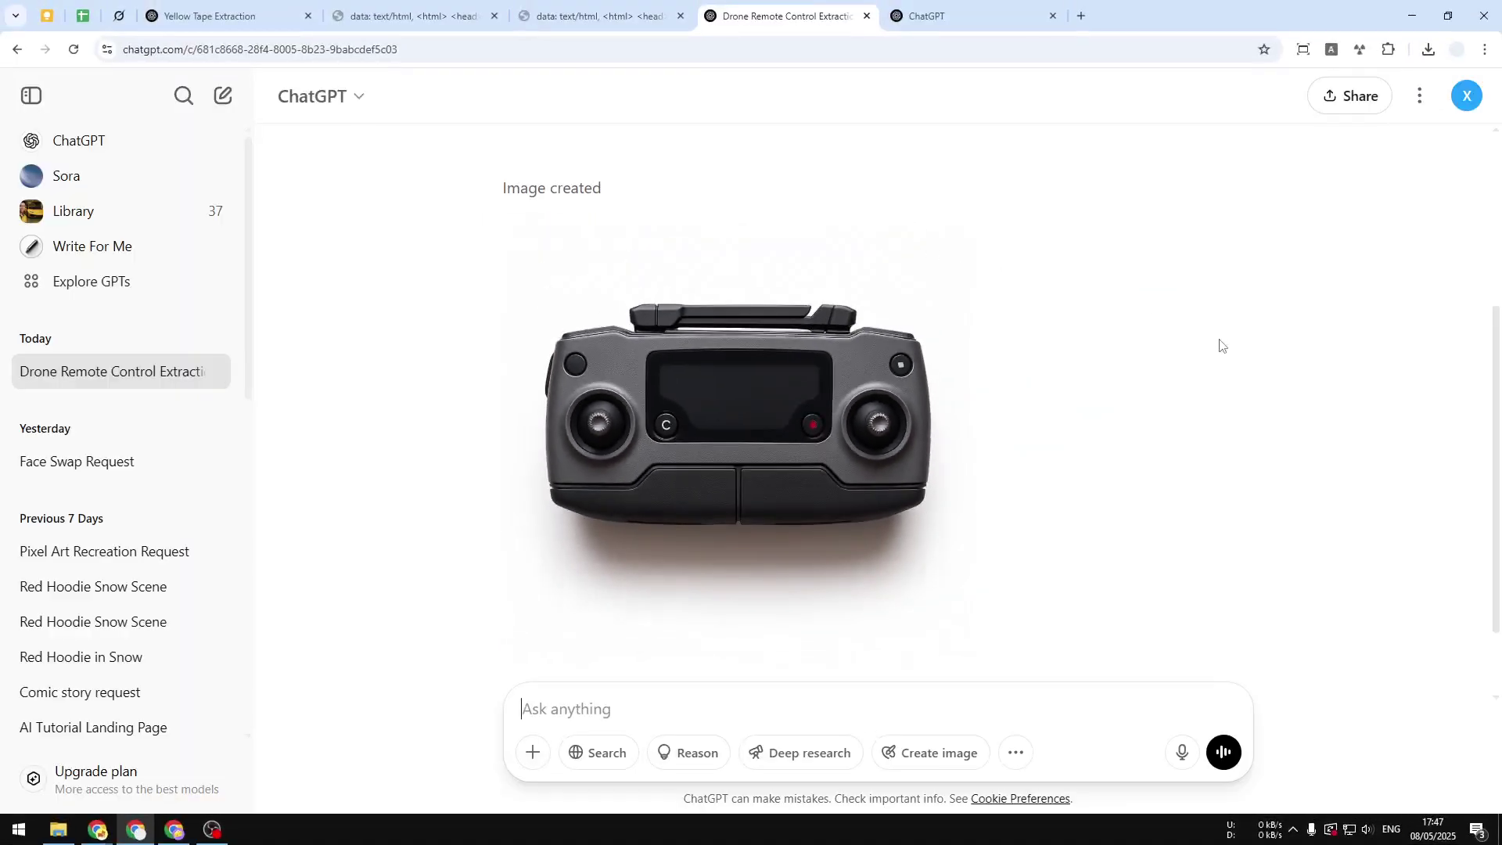
pyautogui.scroll(4, 1221, 345)
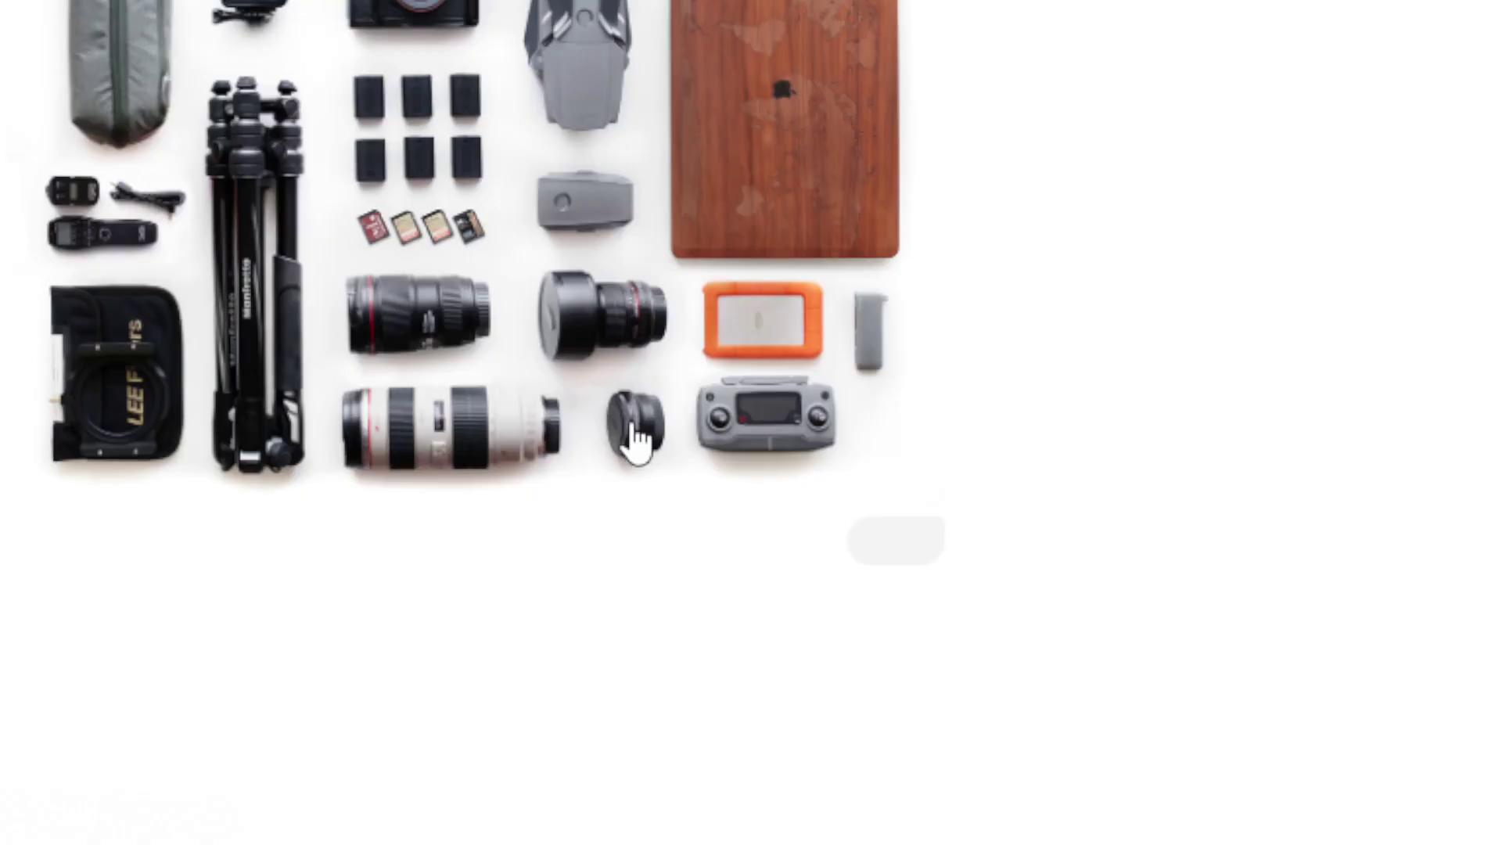
pyautogui.scroll(-4, 731, 443)
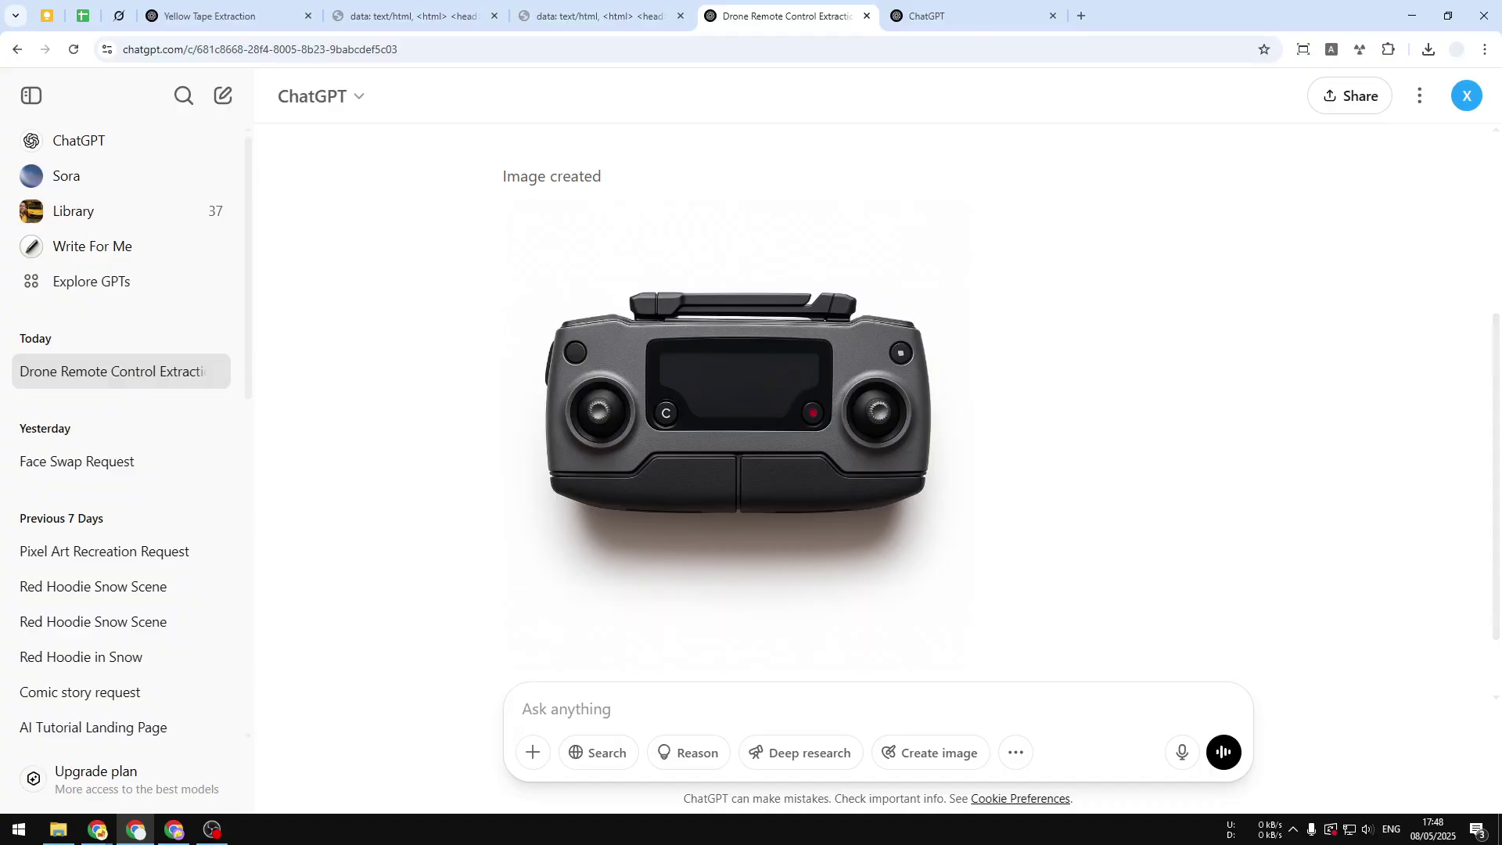
pyautogui.hotkey('alt', 'Tab')
pyautogui.write('c')
pyautogui.press('Return')
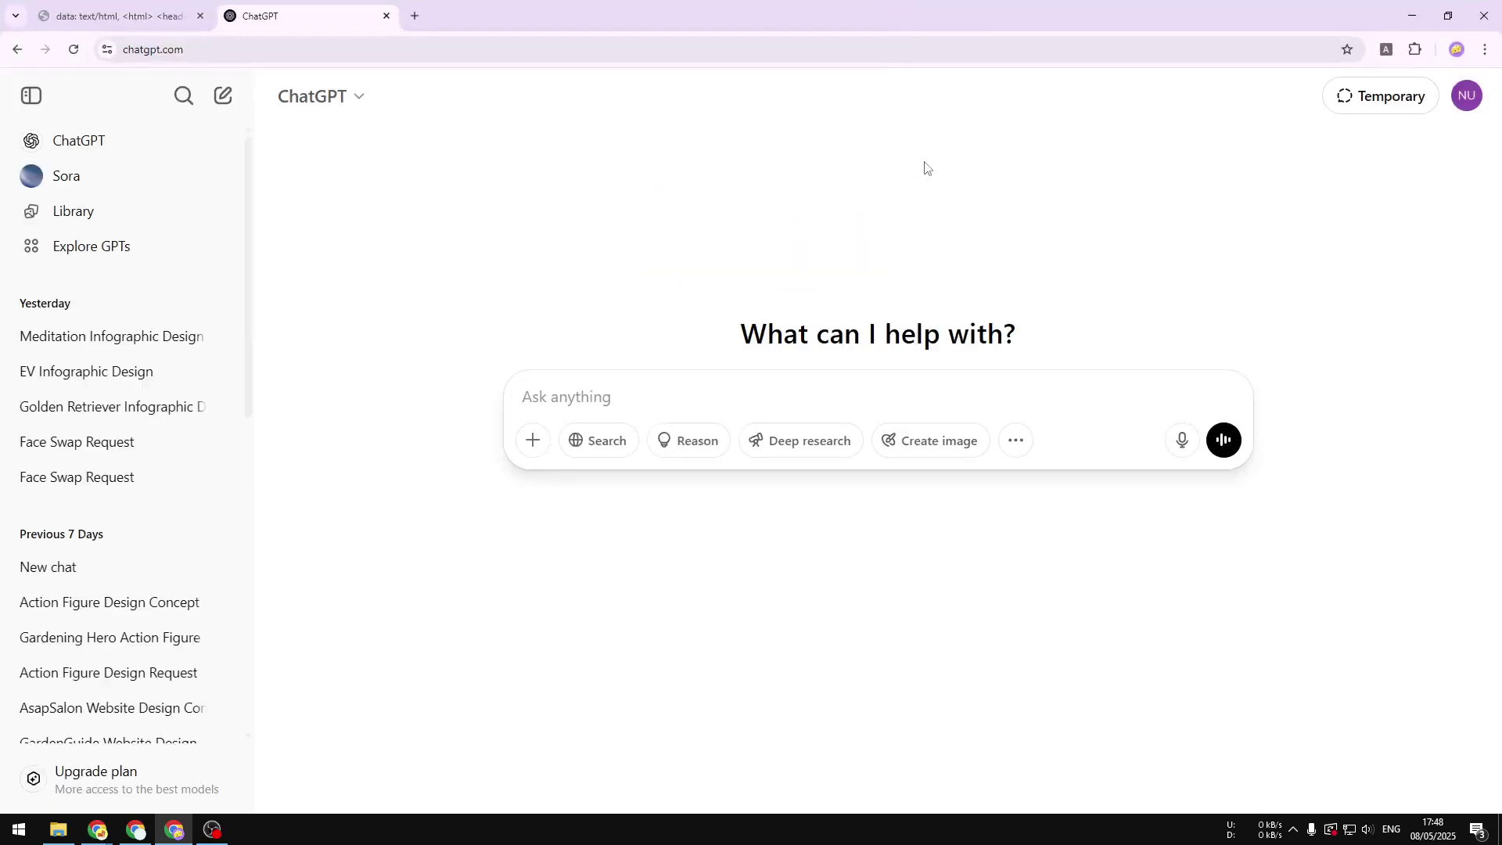
# Preview the bulldog photo full-size in its own tab, then close that tab.
pyautogui.moveTo(1398, 334); pyautogui.dragTo(751, 9)
pyautogui.click(715, 394)
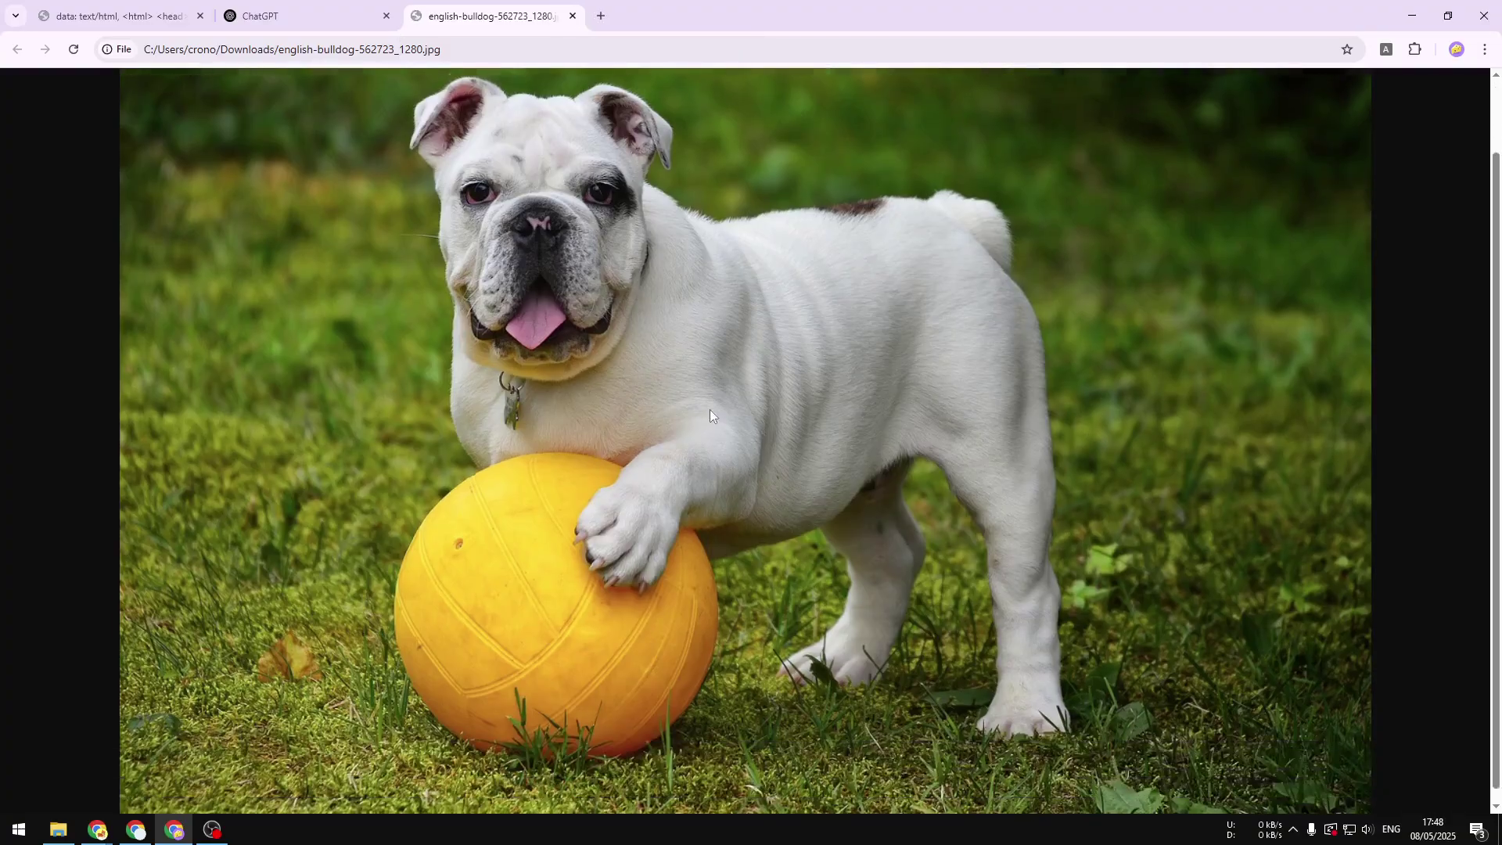
pyautogui.click(710, 410)
pyautogui.click(573, 16)
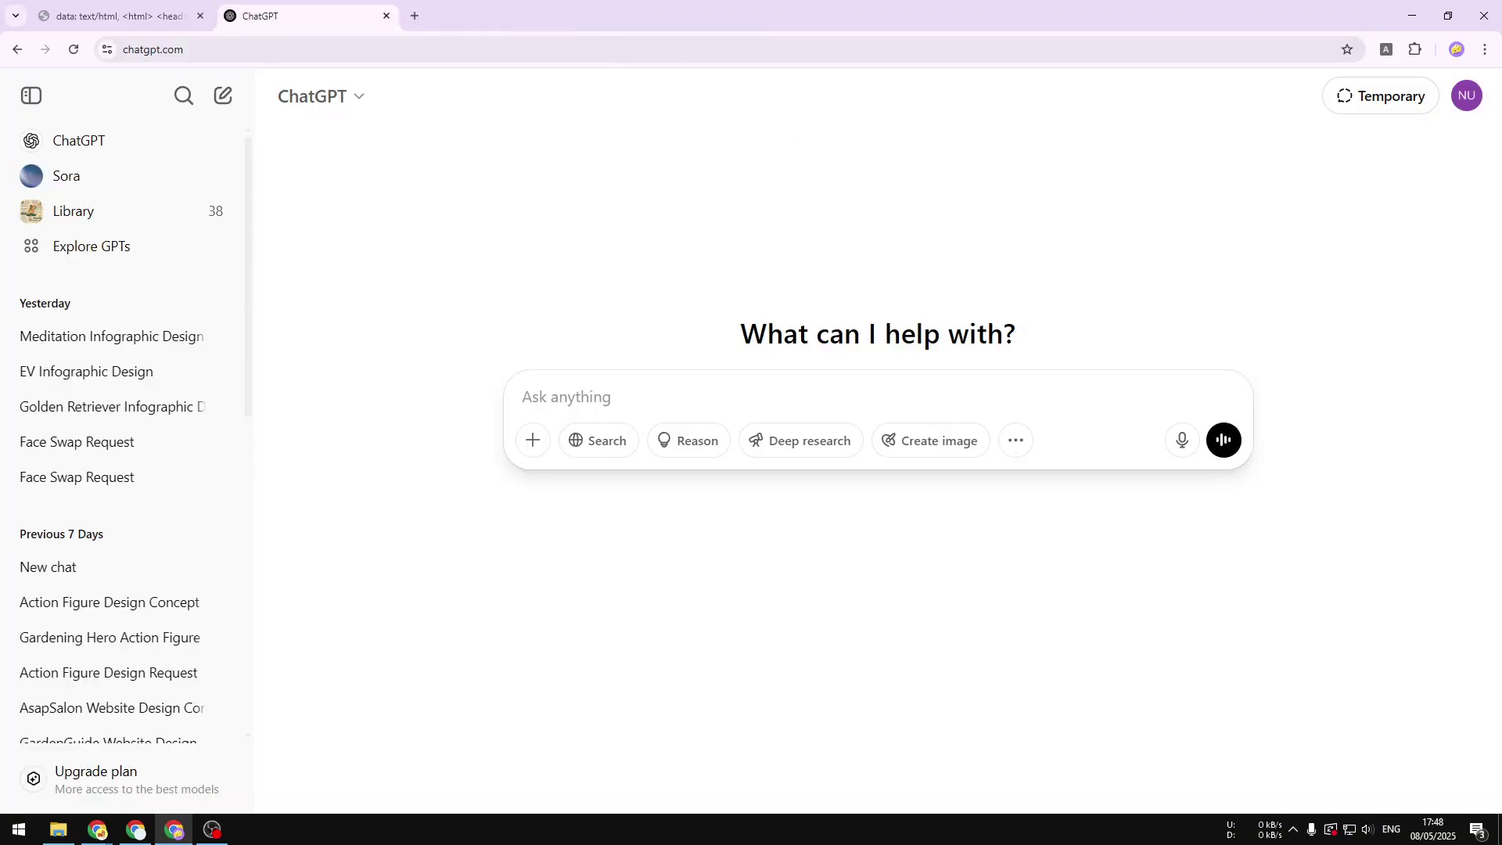
# Attach english-bulldog-562723_1280.jpg to the new chat's prompt box.
pyautogui.moveTo(1486, 352); pyautogui.dragTo(671, 413)
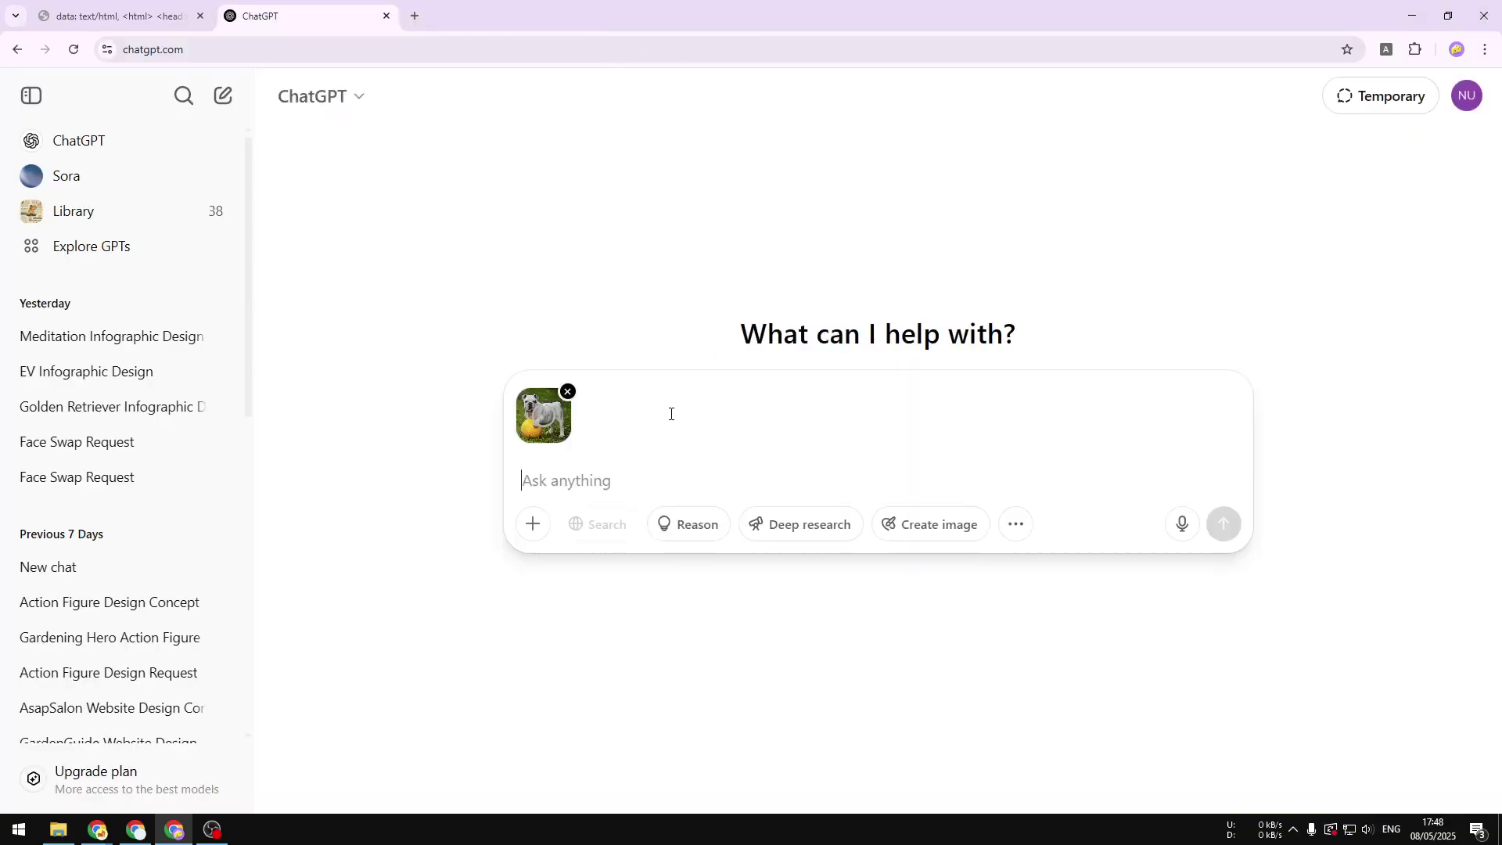
pyautogui.click(532, 524)
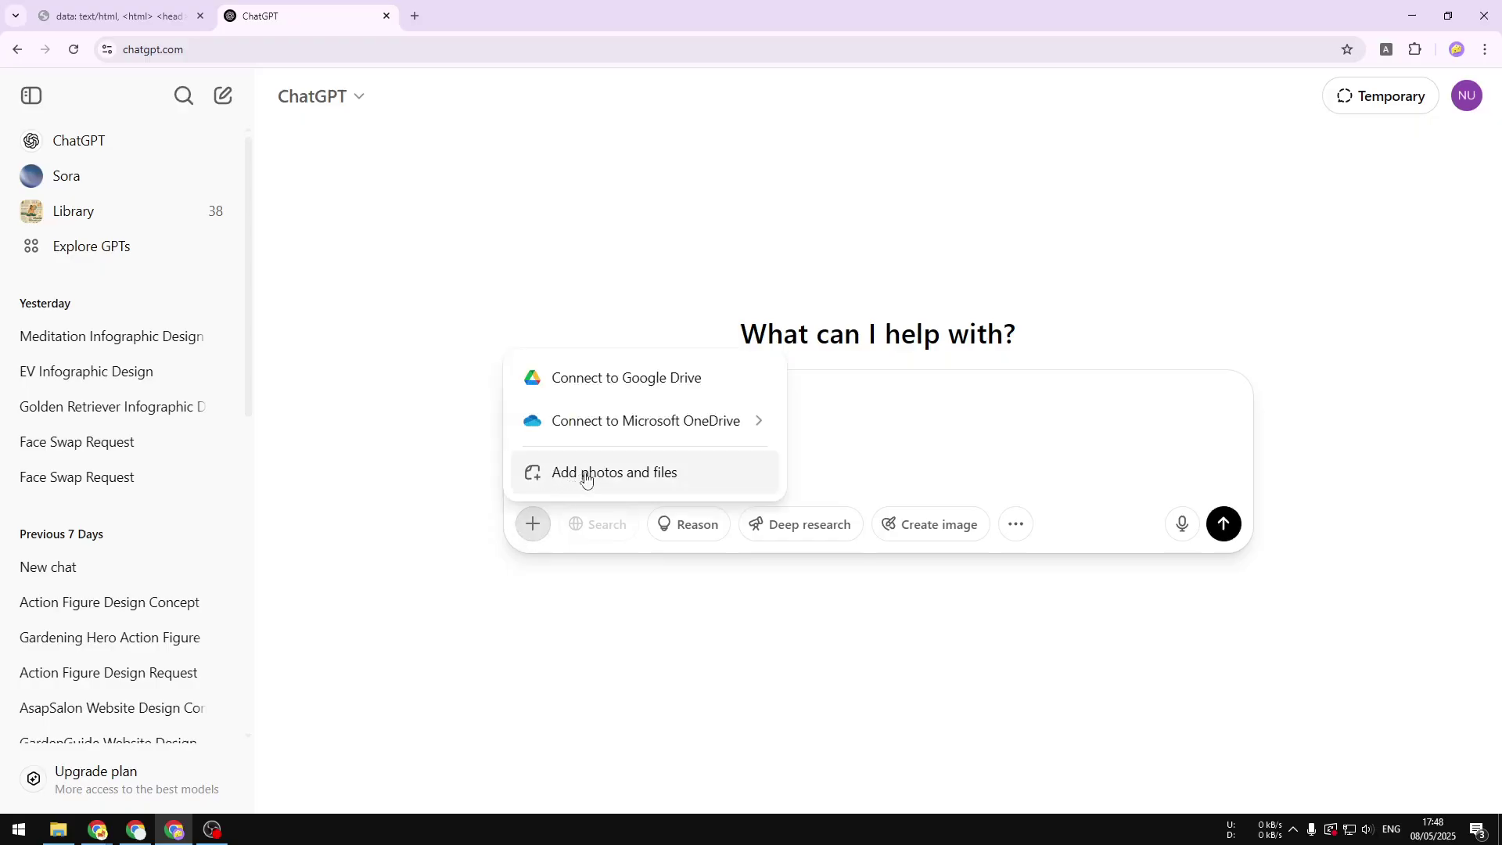
pyautogui.click(889, 450)
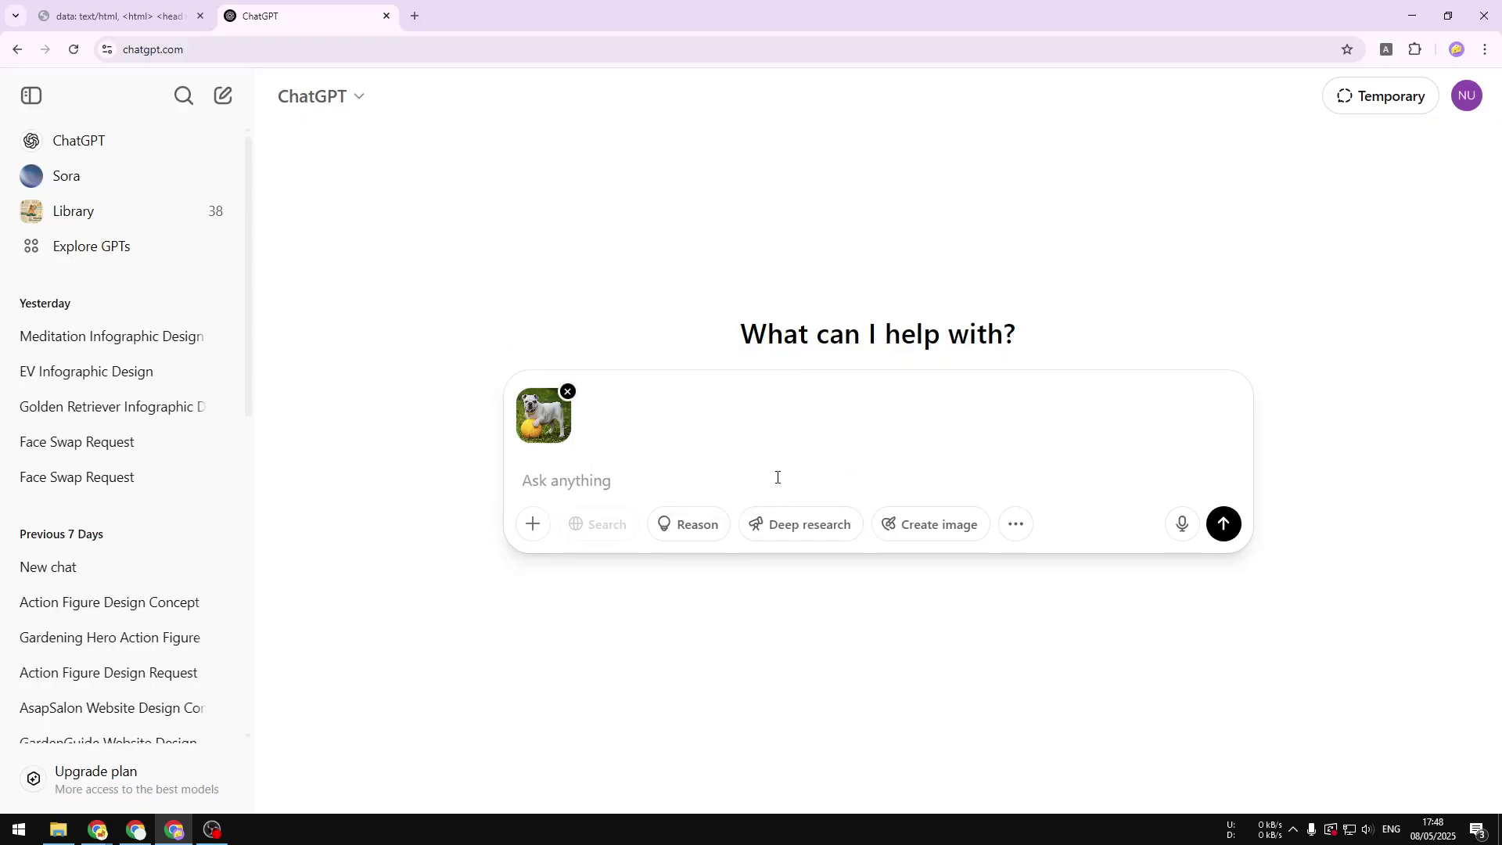
# Select the entire extraction prompt text in the data:text/html tab.
pyautogui.hotkey('ctrl', 'shift', 'Tab')
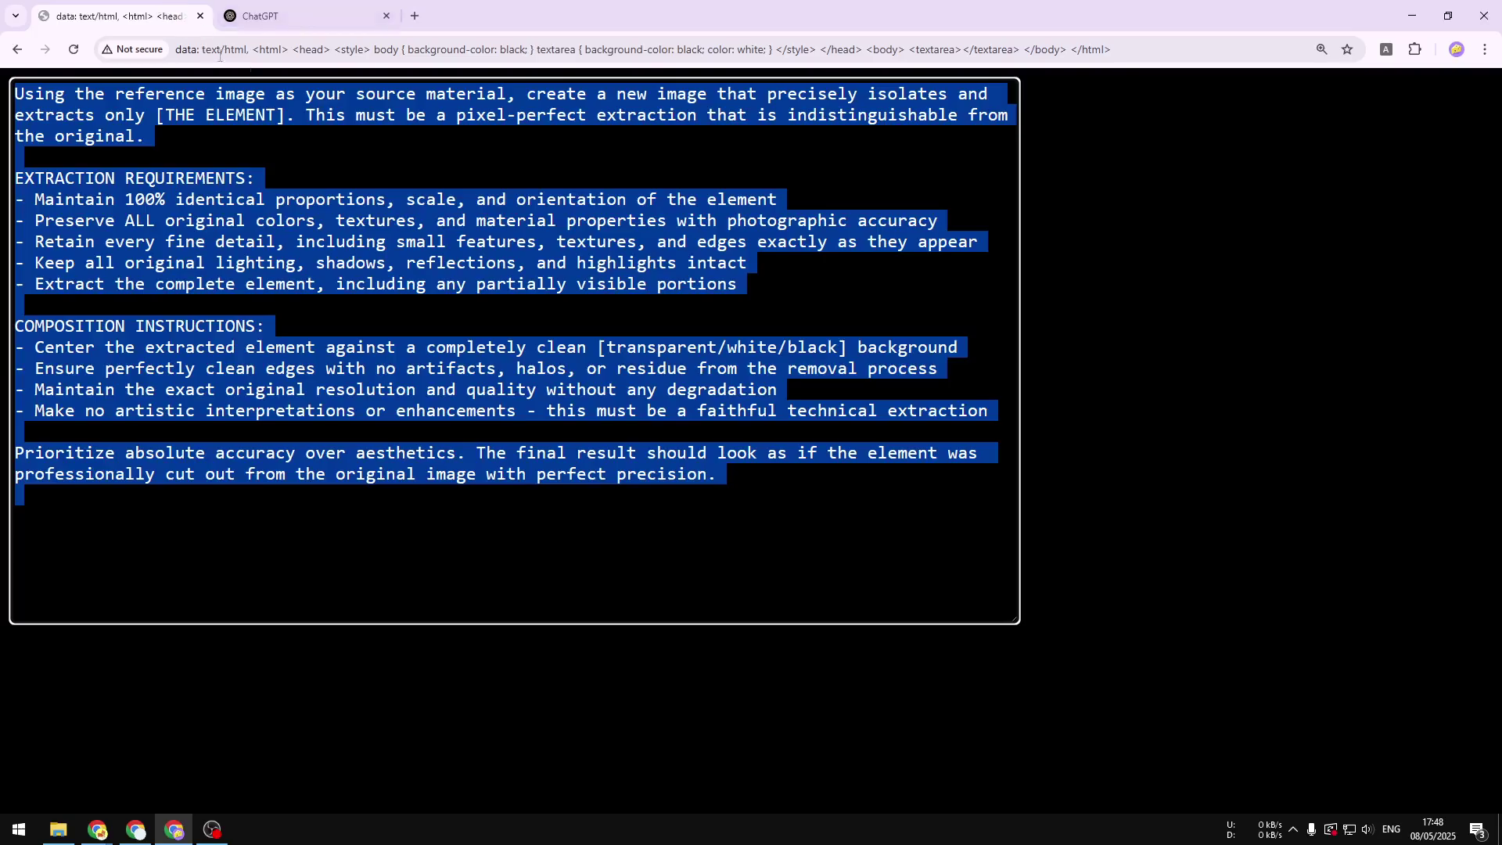
pyautogui.click(832, 513)
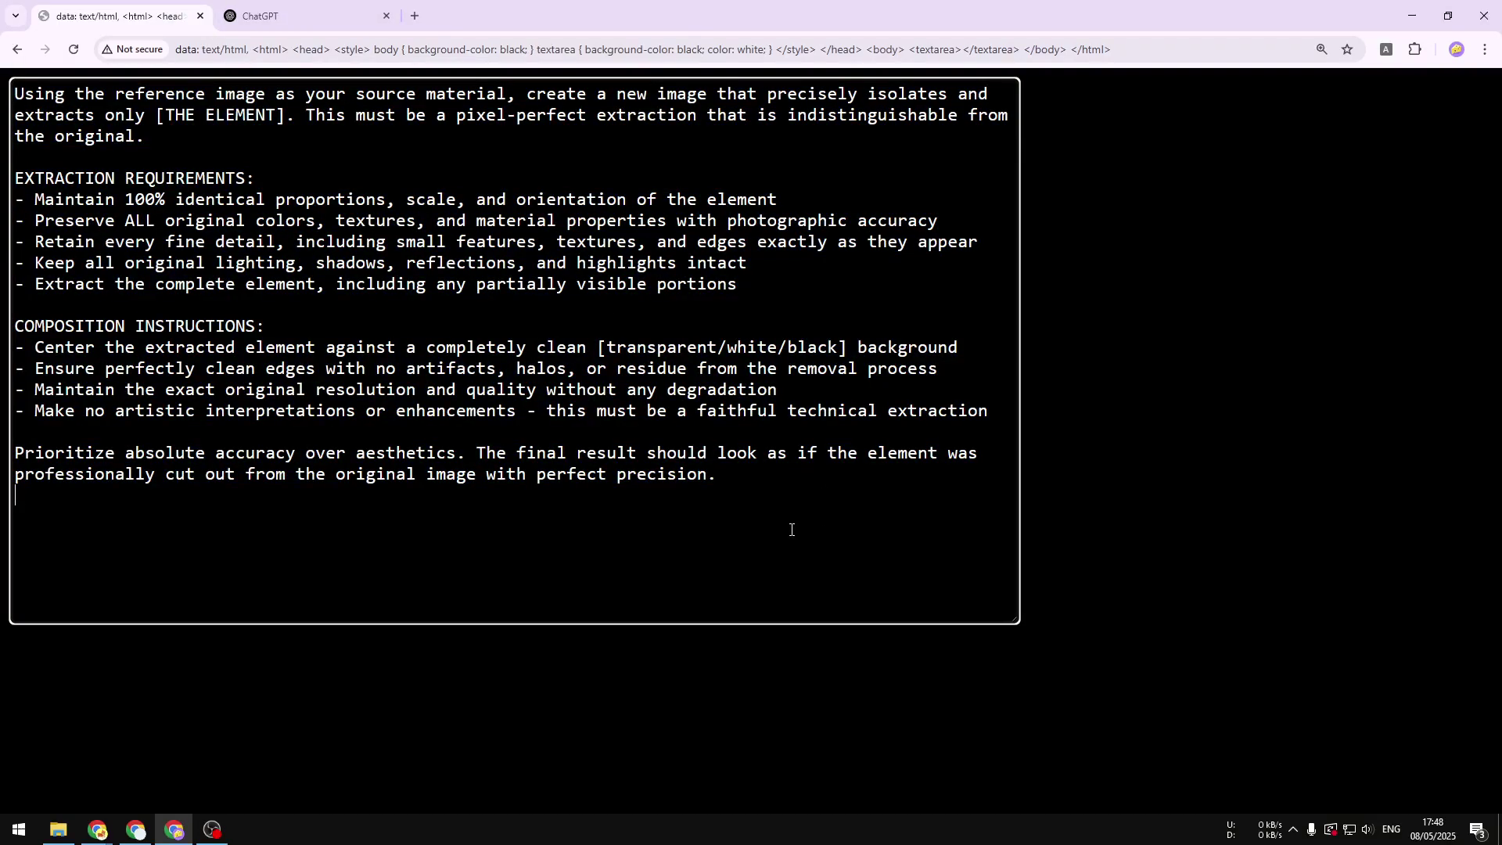
pyautogui.click(305, 12)
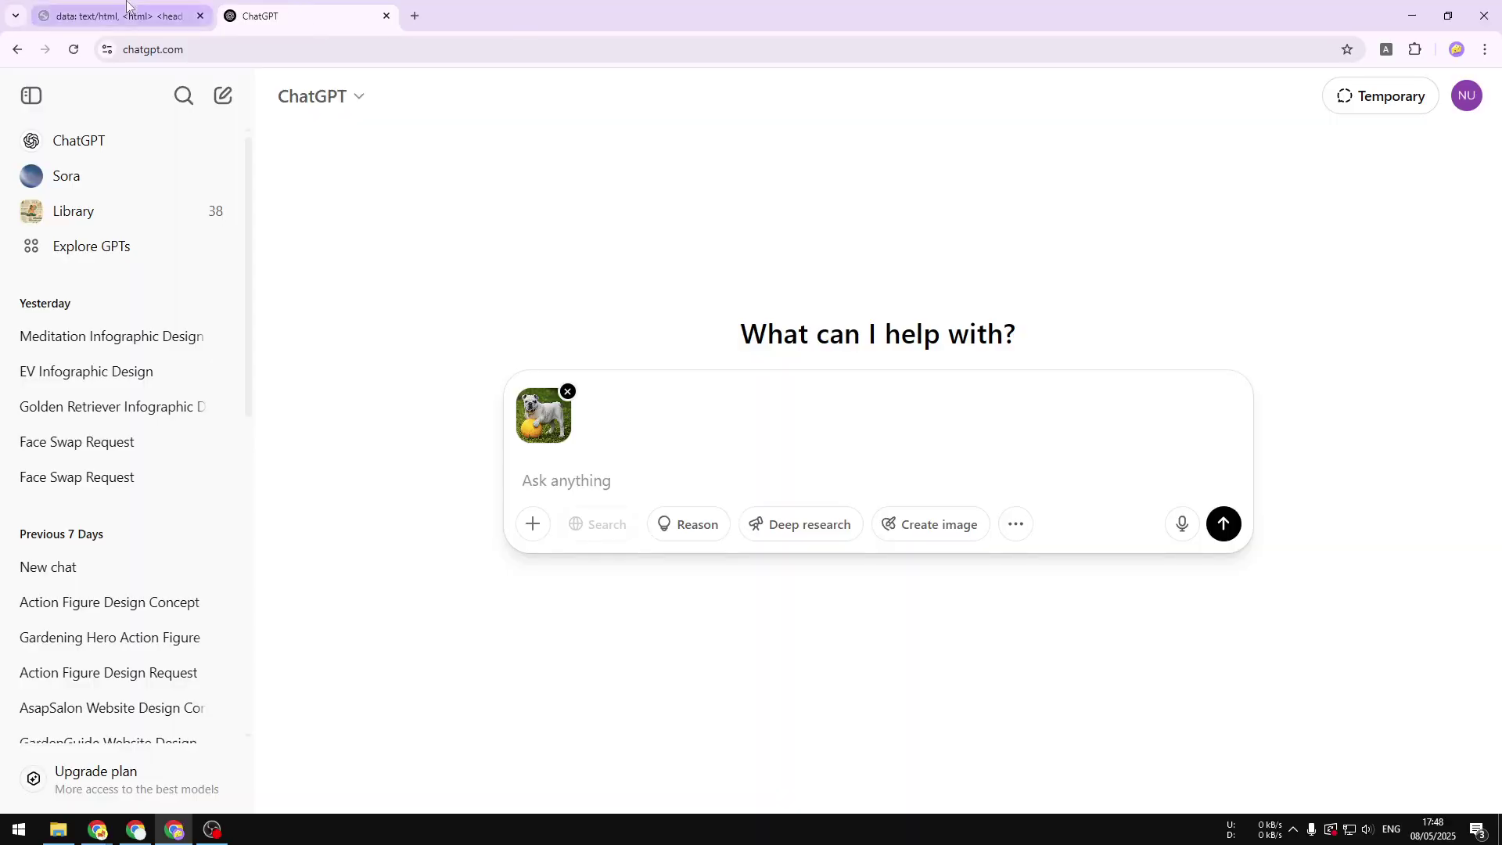
pyautogui.click(179, 15)
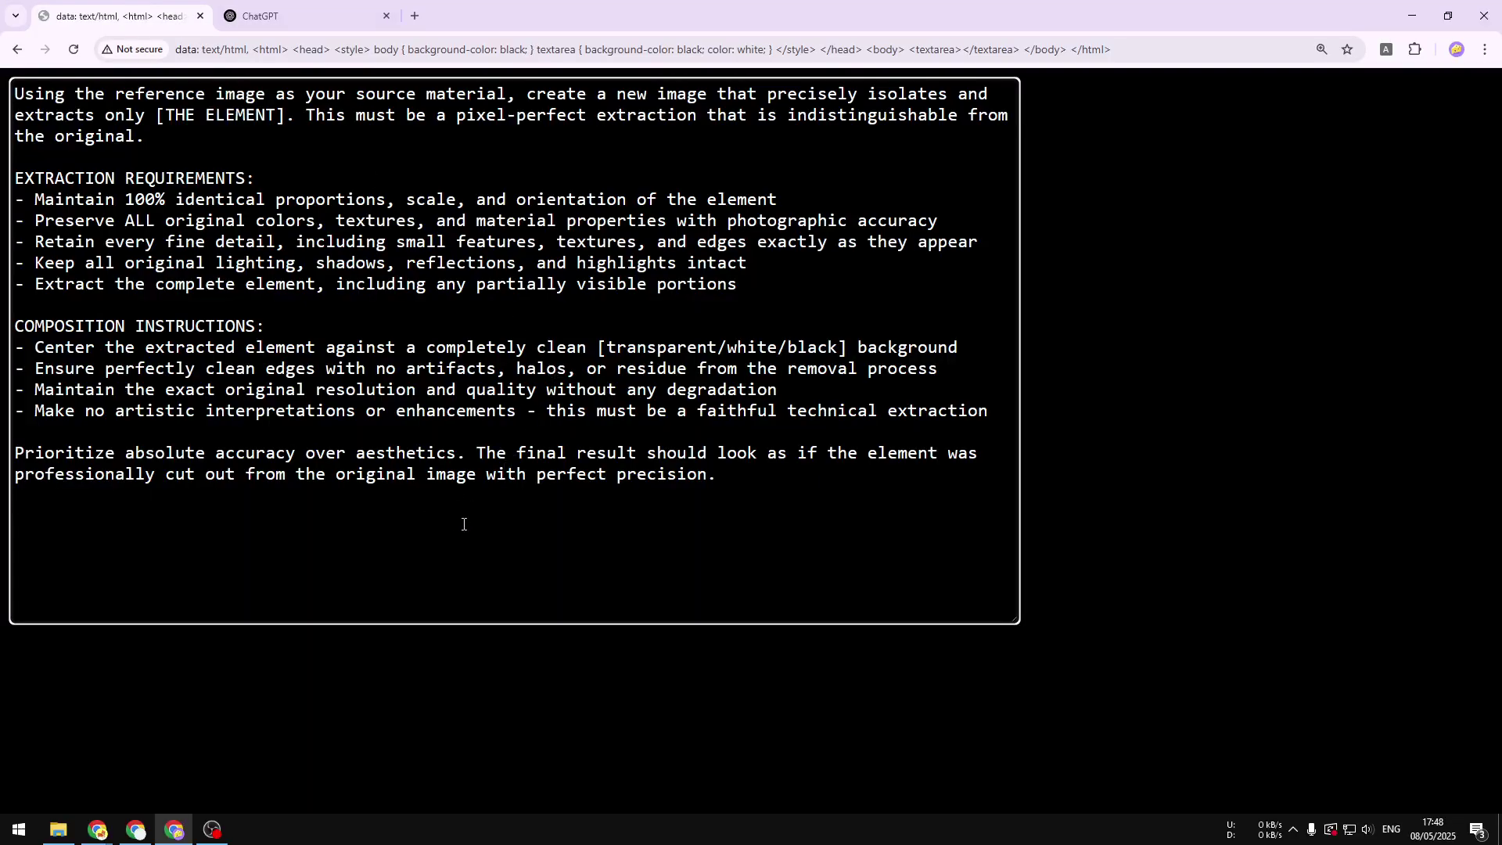
pyautogui.moveTo(713, 534); pyautogui.dragTo(11, 82)
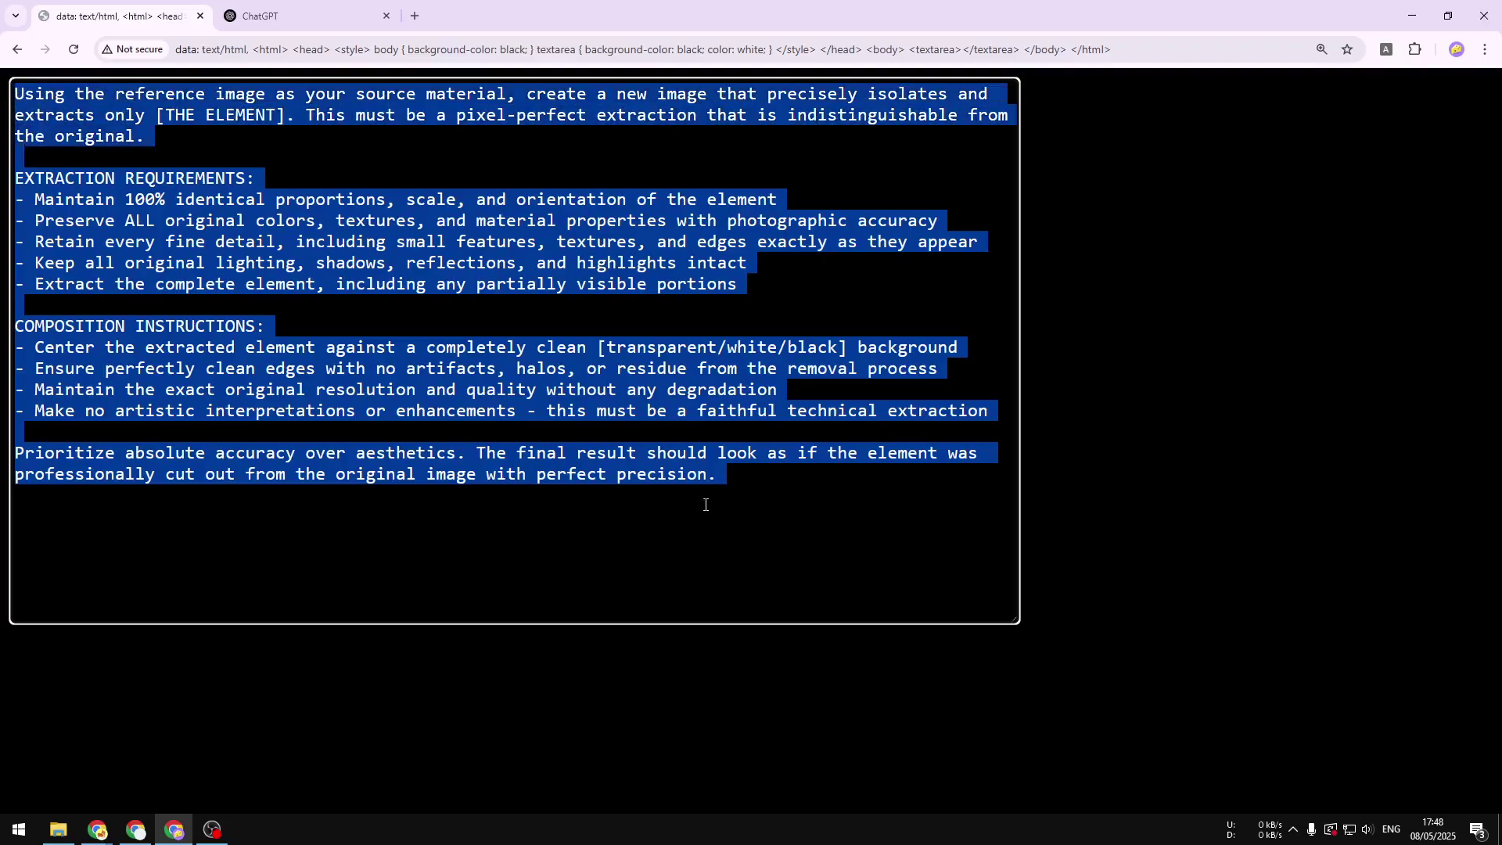
pyautogui.click(705, 504)
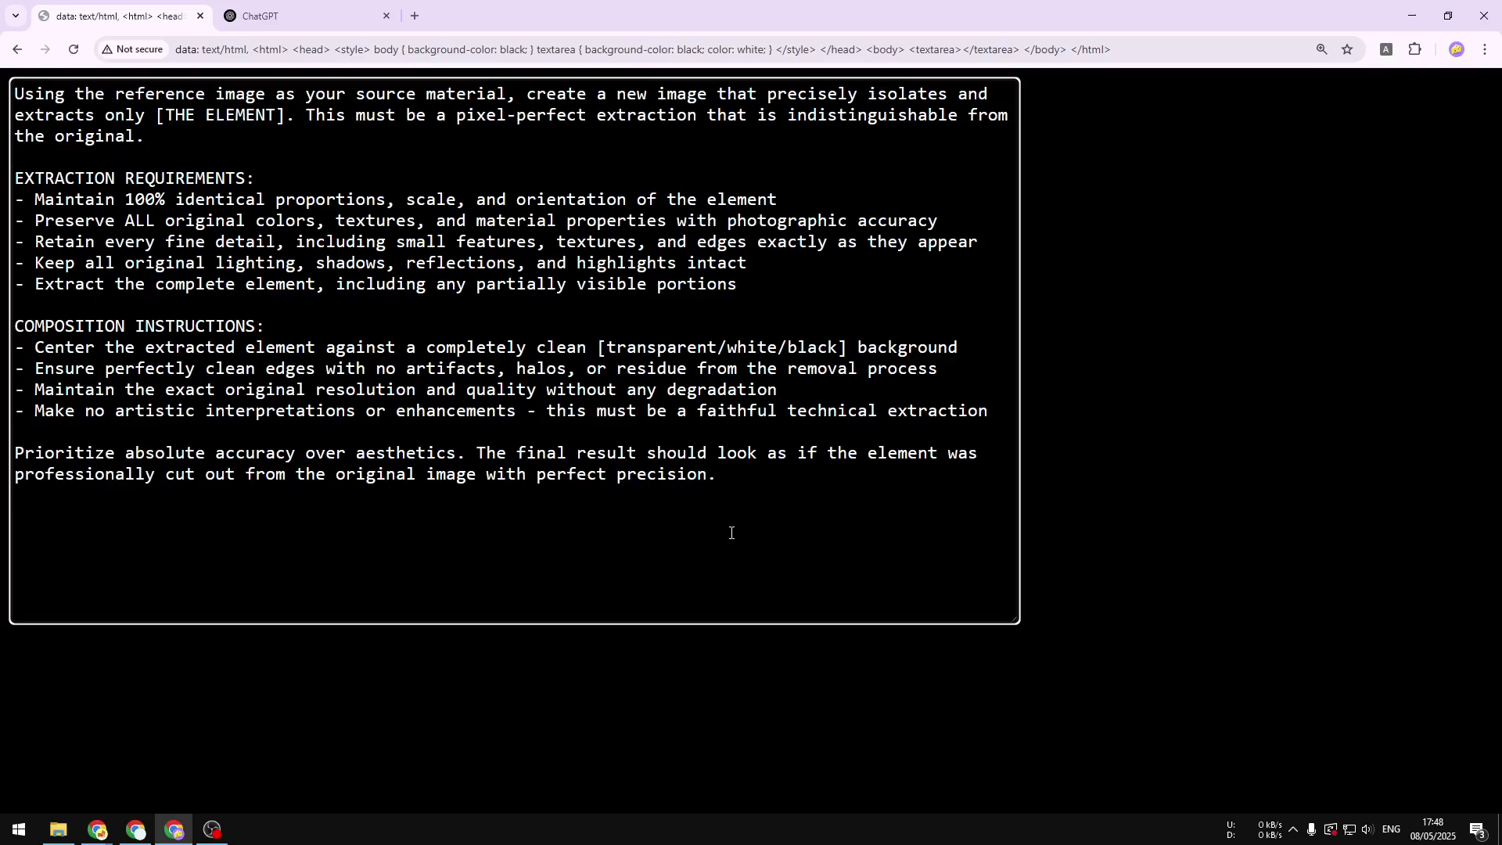
pyautogui.moveTo(699, 542); pyautogui.dragTo(14, 91)
# Copy the extraction prompt and paste it as plain text into ChatGPT's prompt box.
pyautogui.rightClick(408, 247)
pyautogui.click(438, 321)
pyautogui.click(317, 23)
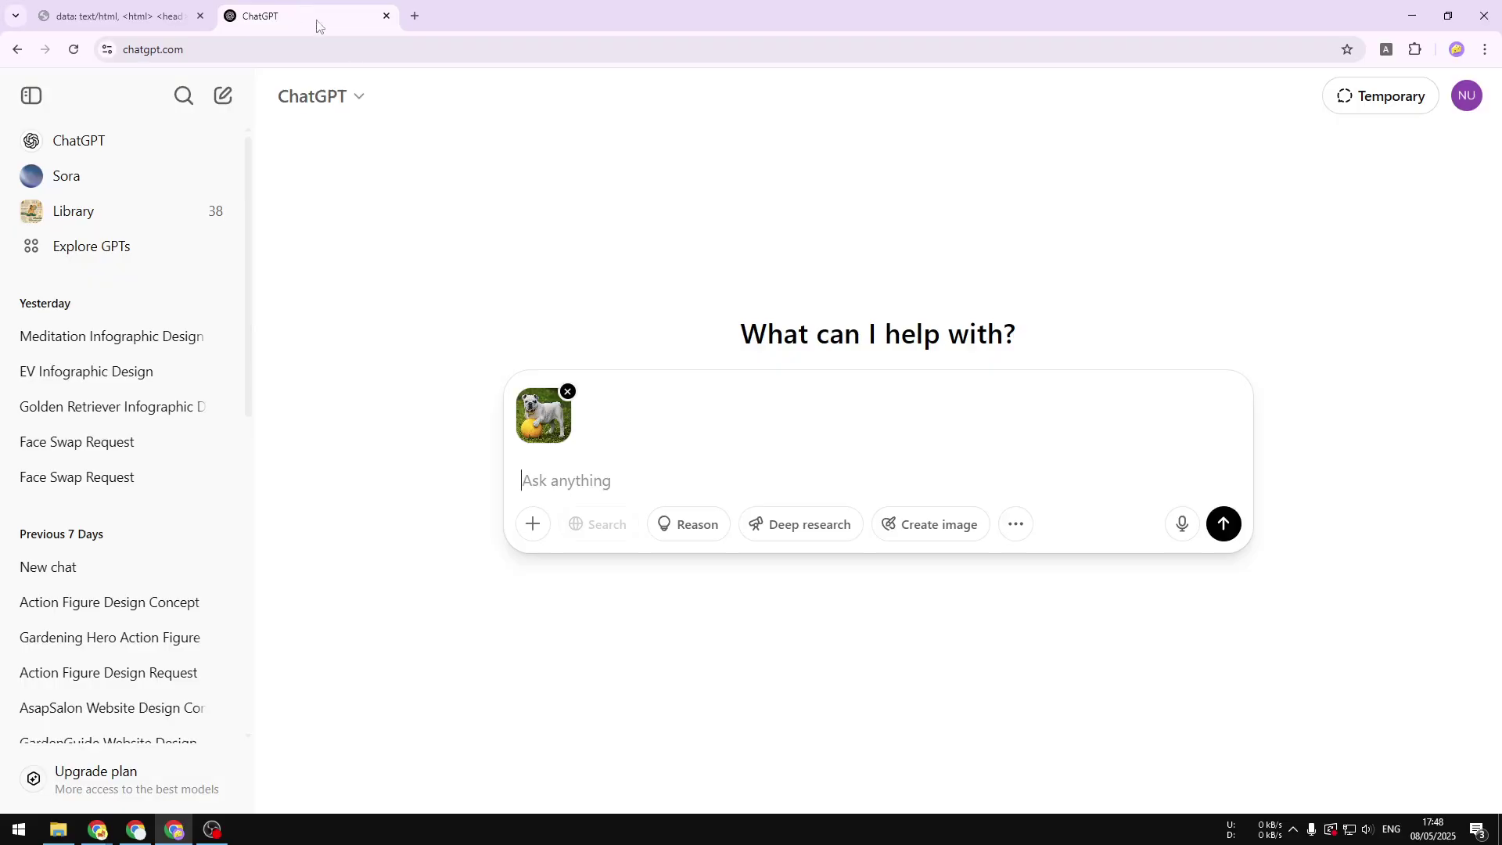
pyautogui.rightClick(592, 479)
pyautogui.click(657, 285)
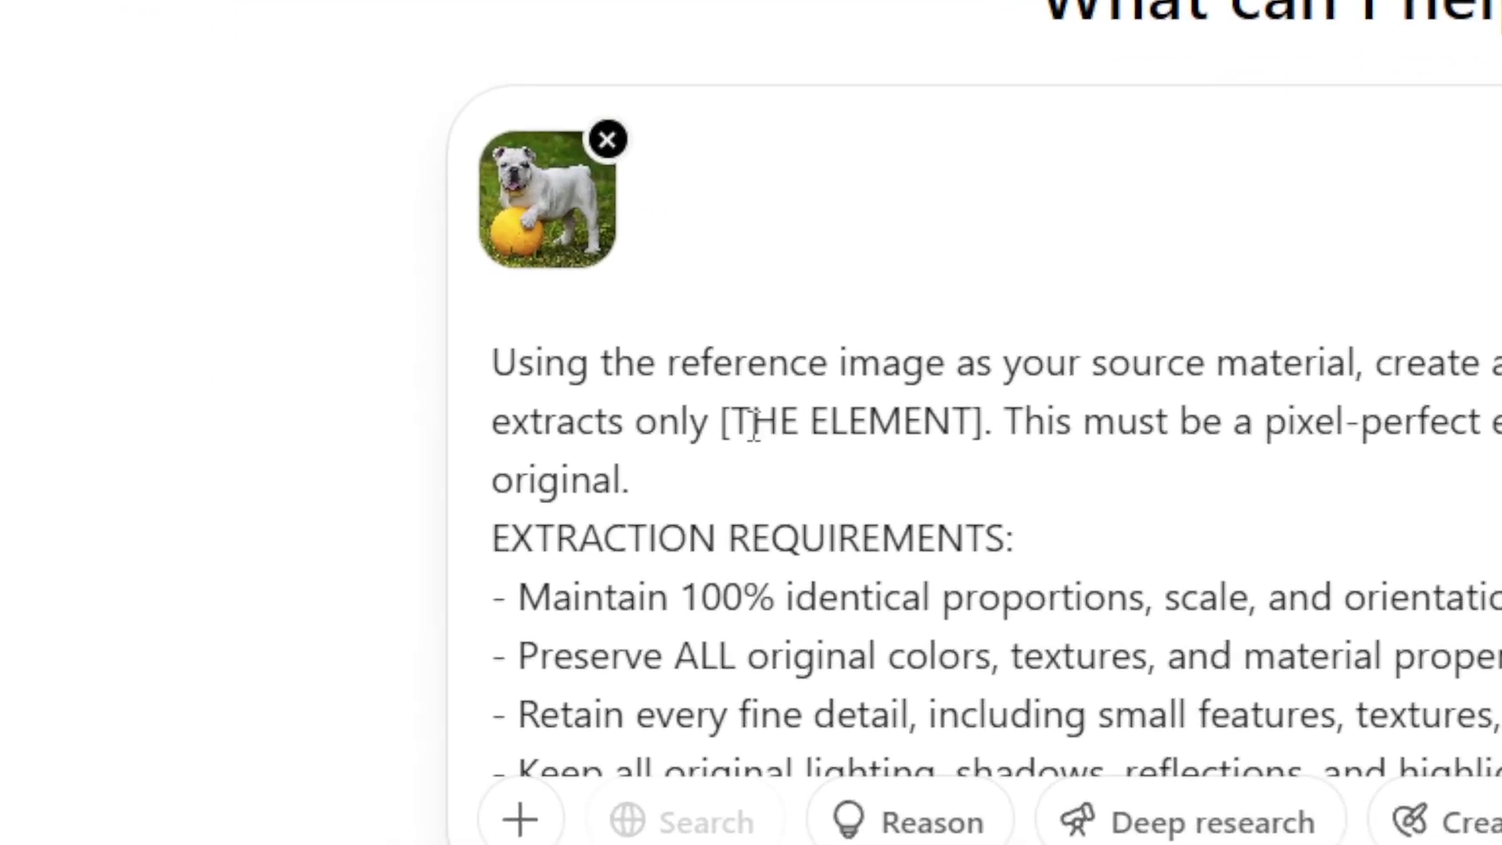
# Replace the [THE ELEMENT] placeholder with 'yellow ball' and scroll through the prompt to check it.
pyautogui.moveTo(732, 422); pyautogui.dragTo(974, 423)
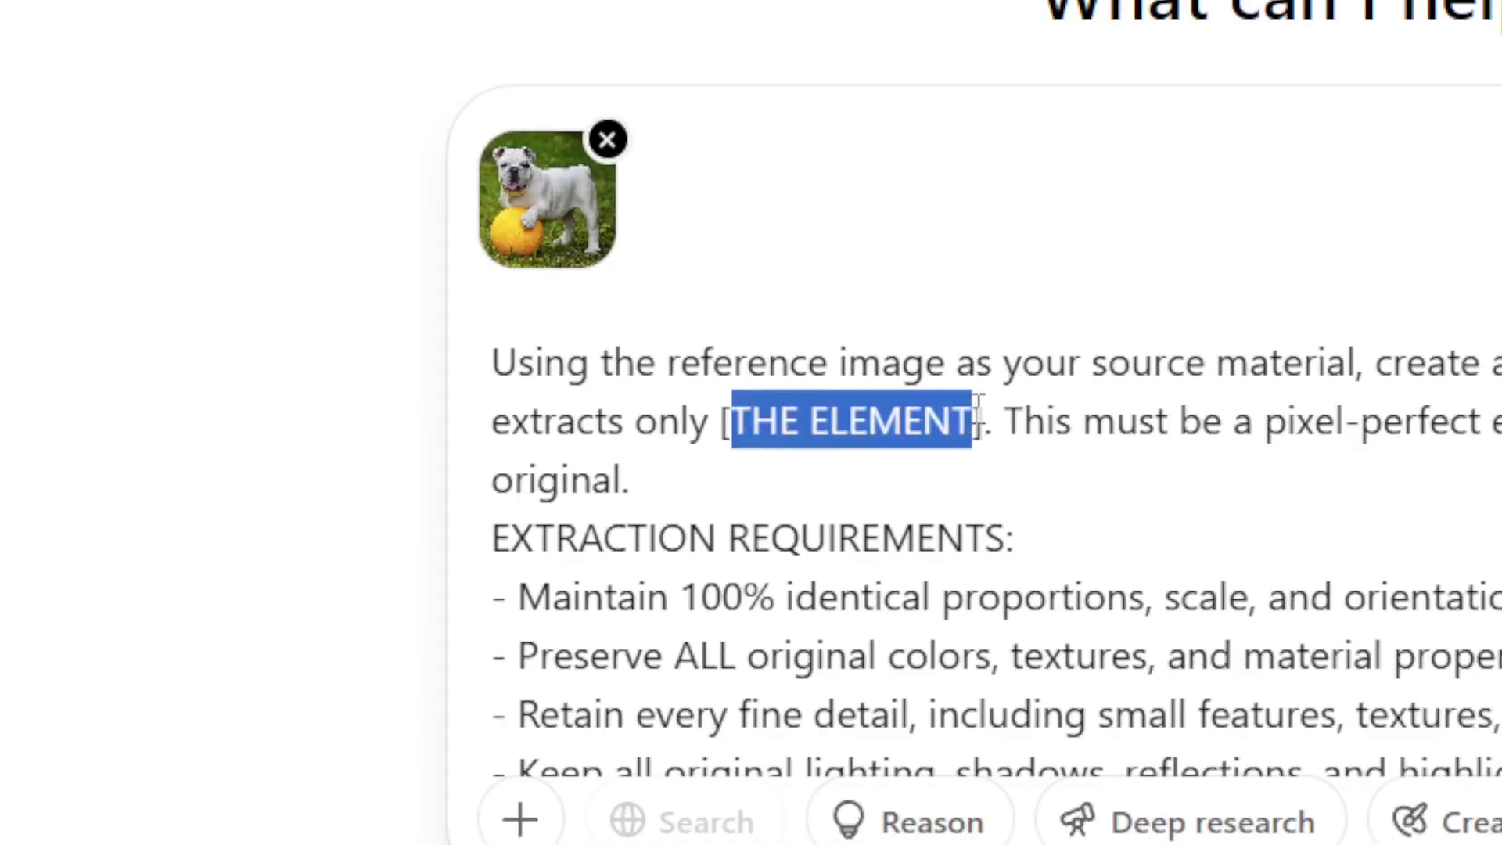
pyautogui.write('yellow ball')
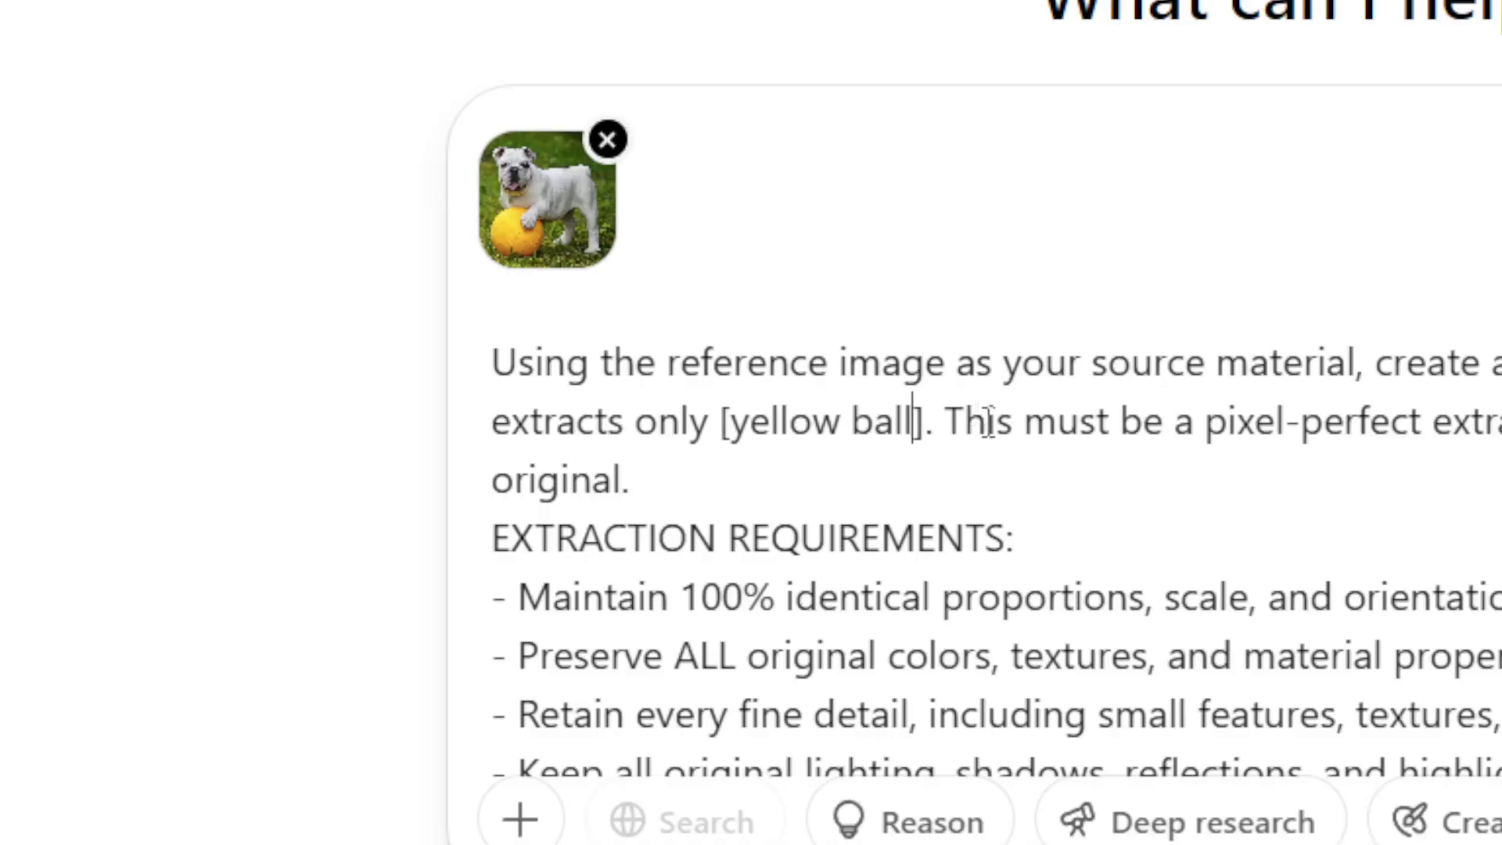
pyautogui.scroll(-5, 989, 419)
pyautogui.scroll(-2, 1050, 415)
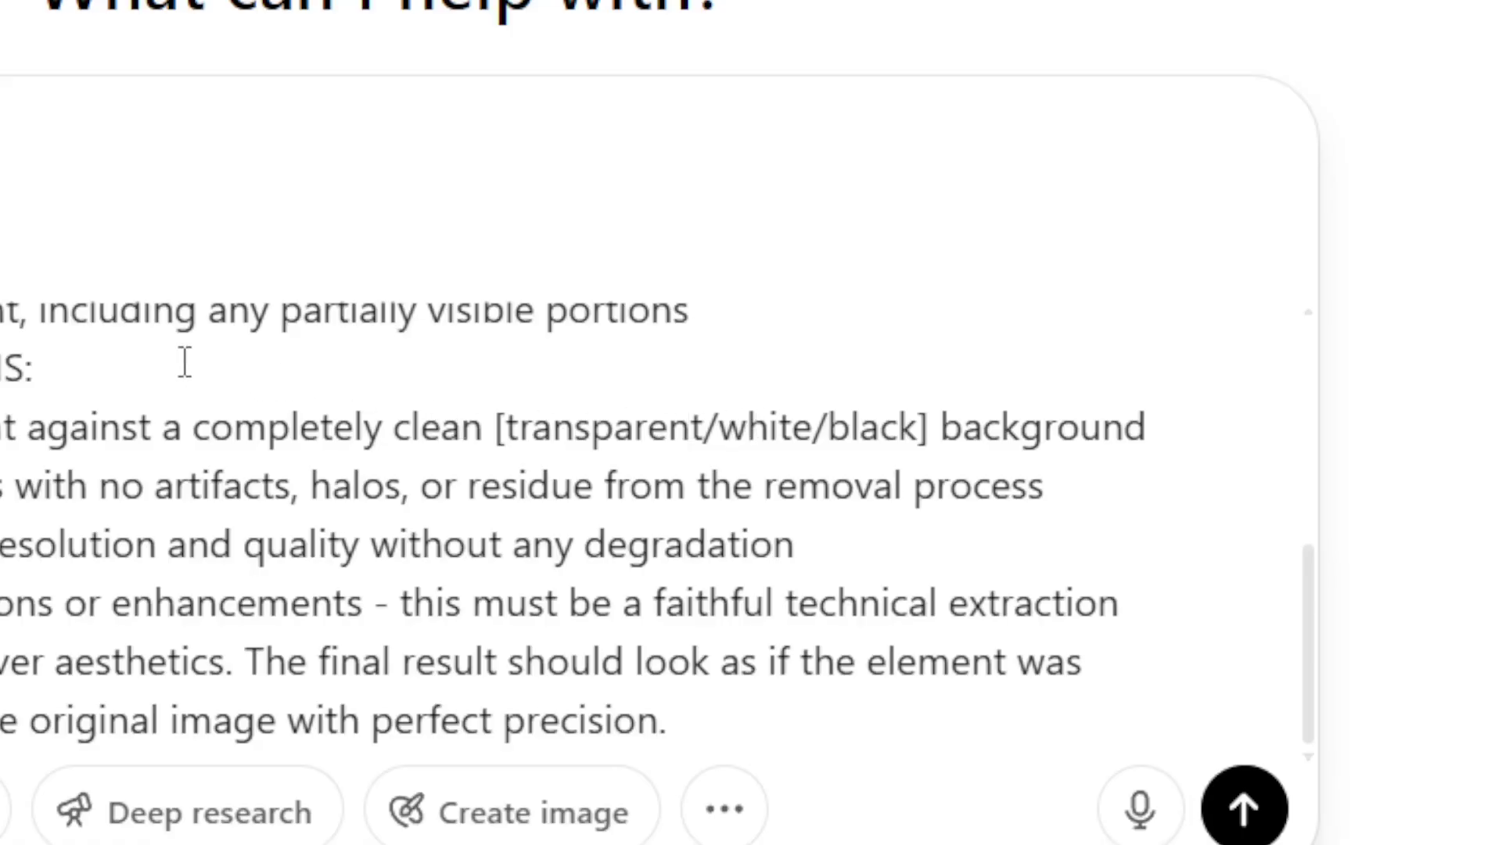
pyautogui.scroll(5, 675, 519)
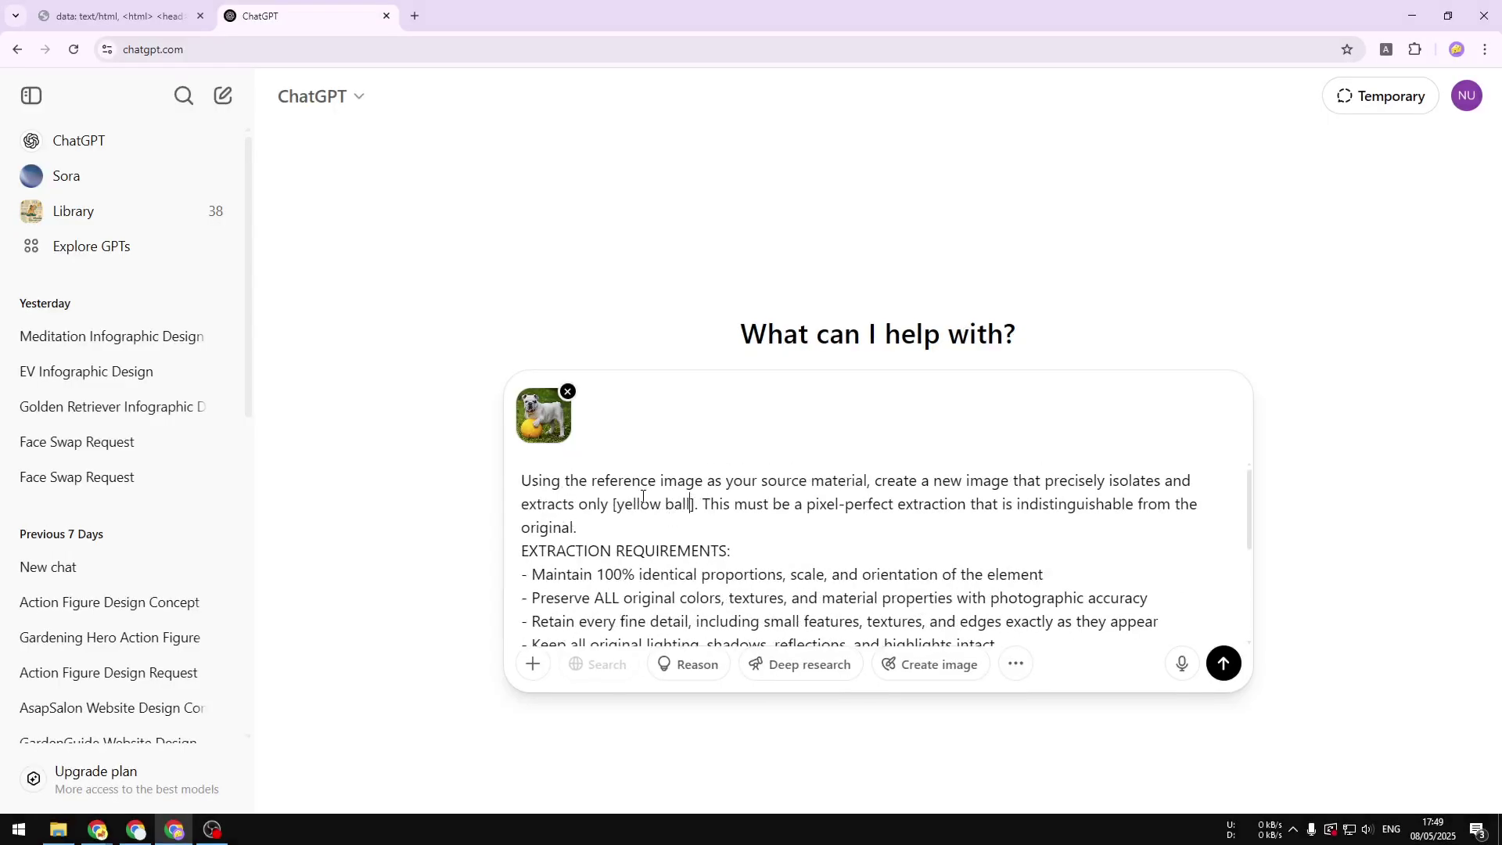
# Enable Create image and send the yellow-ball extraction prompt with the bulldog photo.
pyautogui.click(921, 673)
pyautogui.scroll(-5, 934, 542)
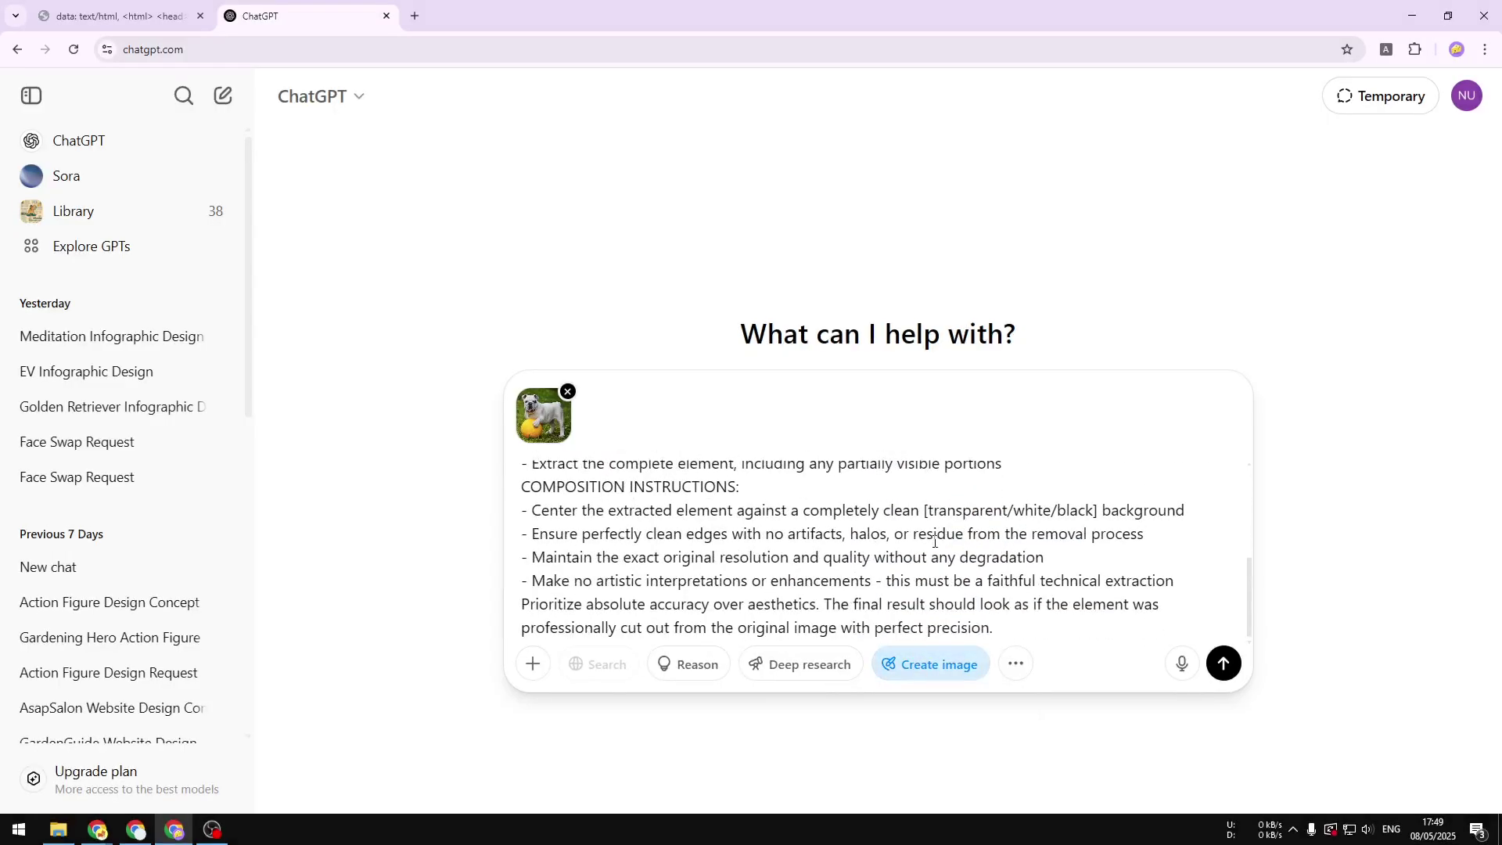
pyautogui.click(1224, 664)
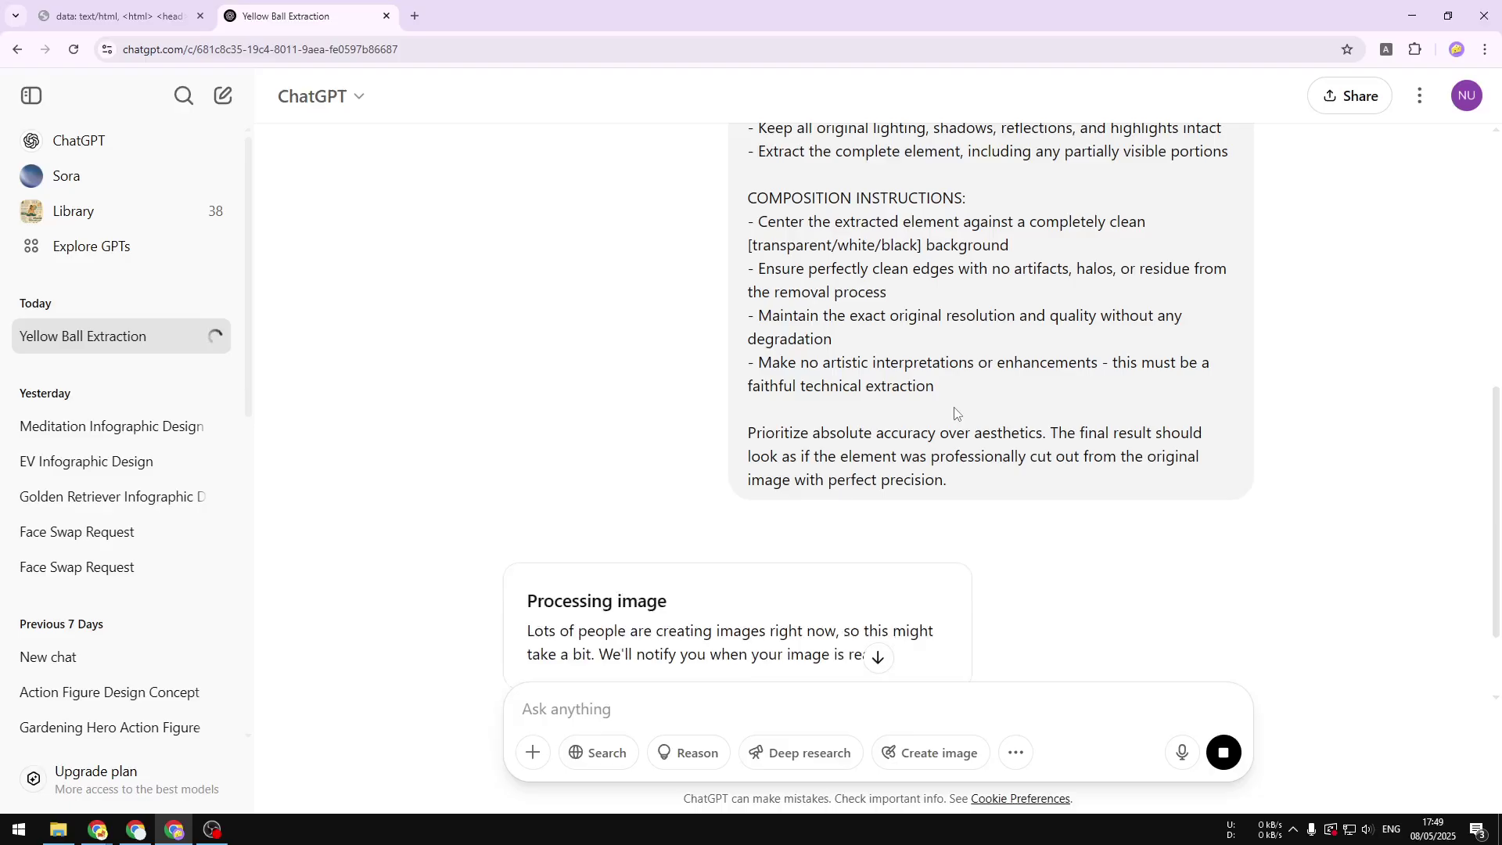
pyautogui.scroll(-2, 985, 407)
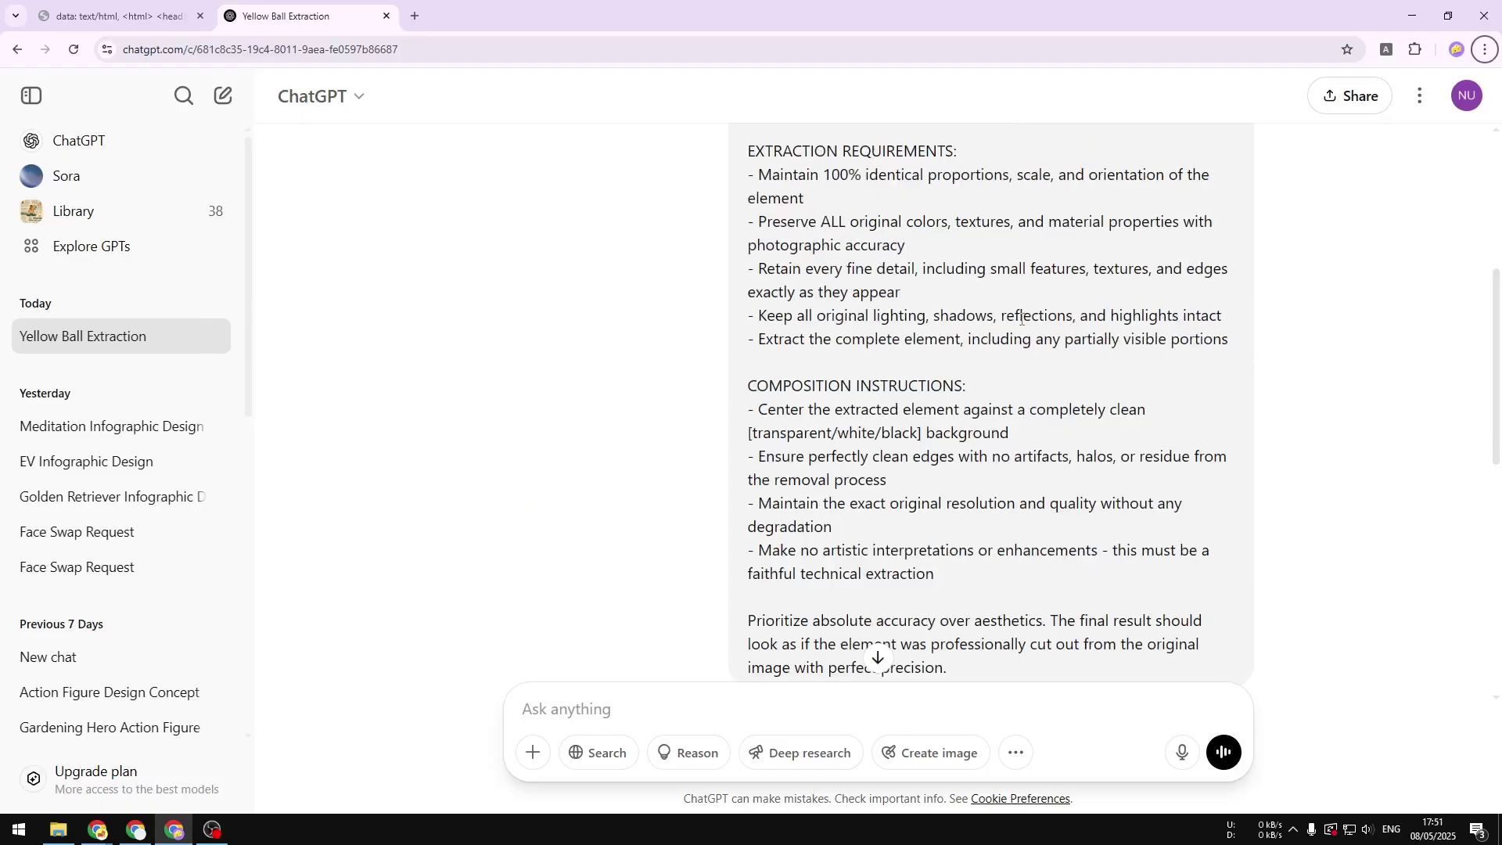
# View the generated yellow ball image full-size, then open the original bulldog photo for comparison.
pyautogui.scroll(-10, 1021, 319)
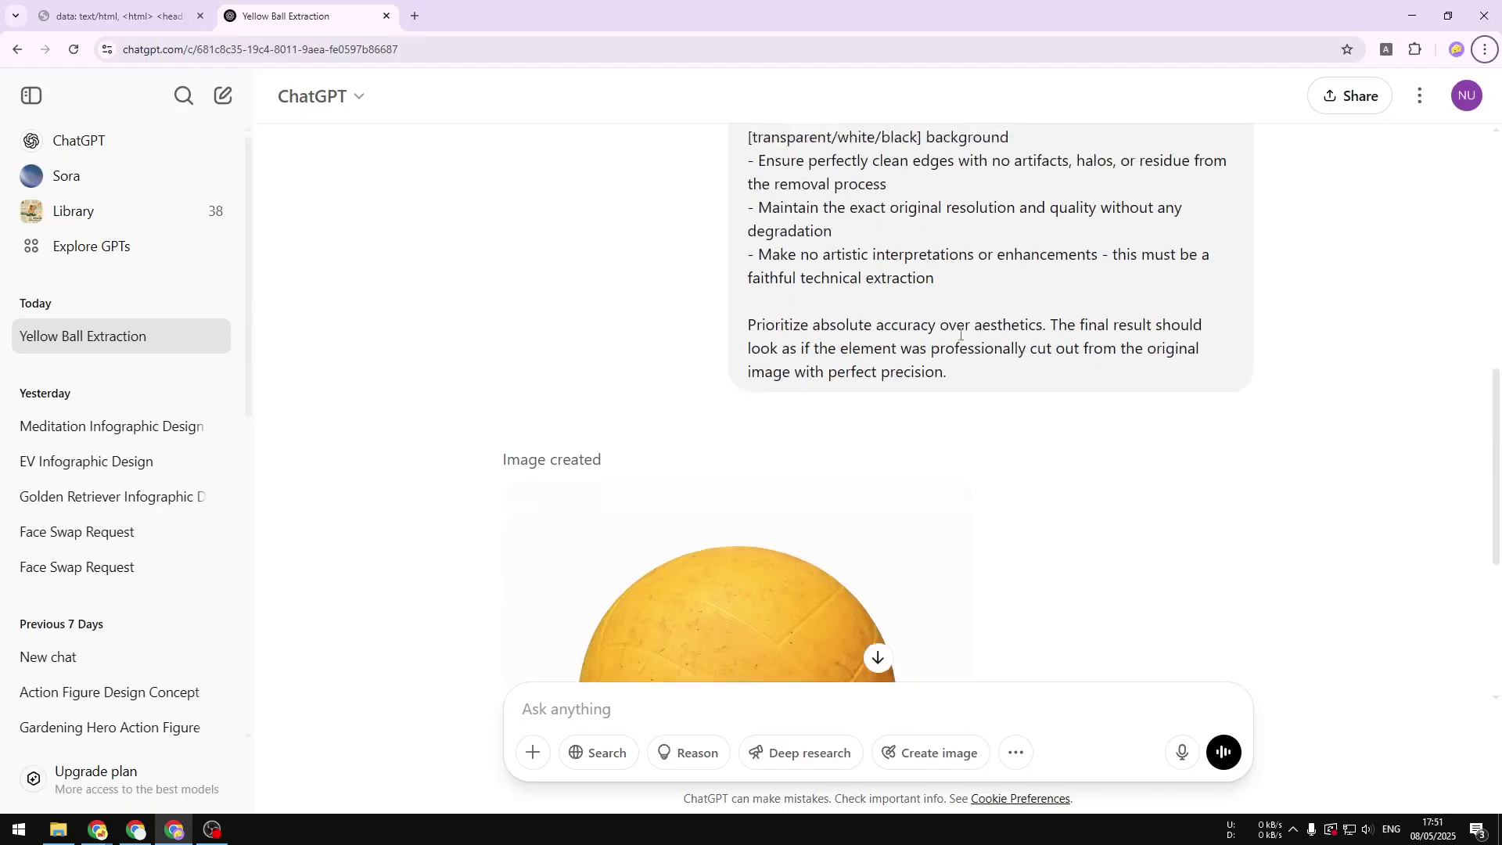
pyautogui.click(723, 333)
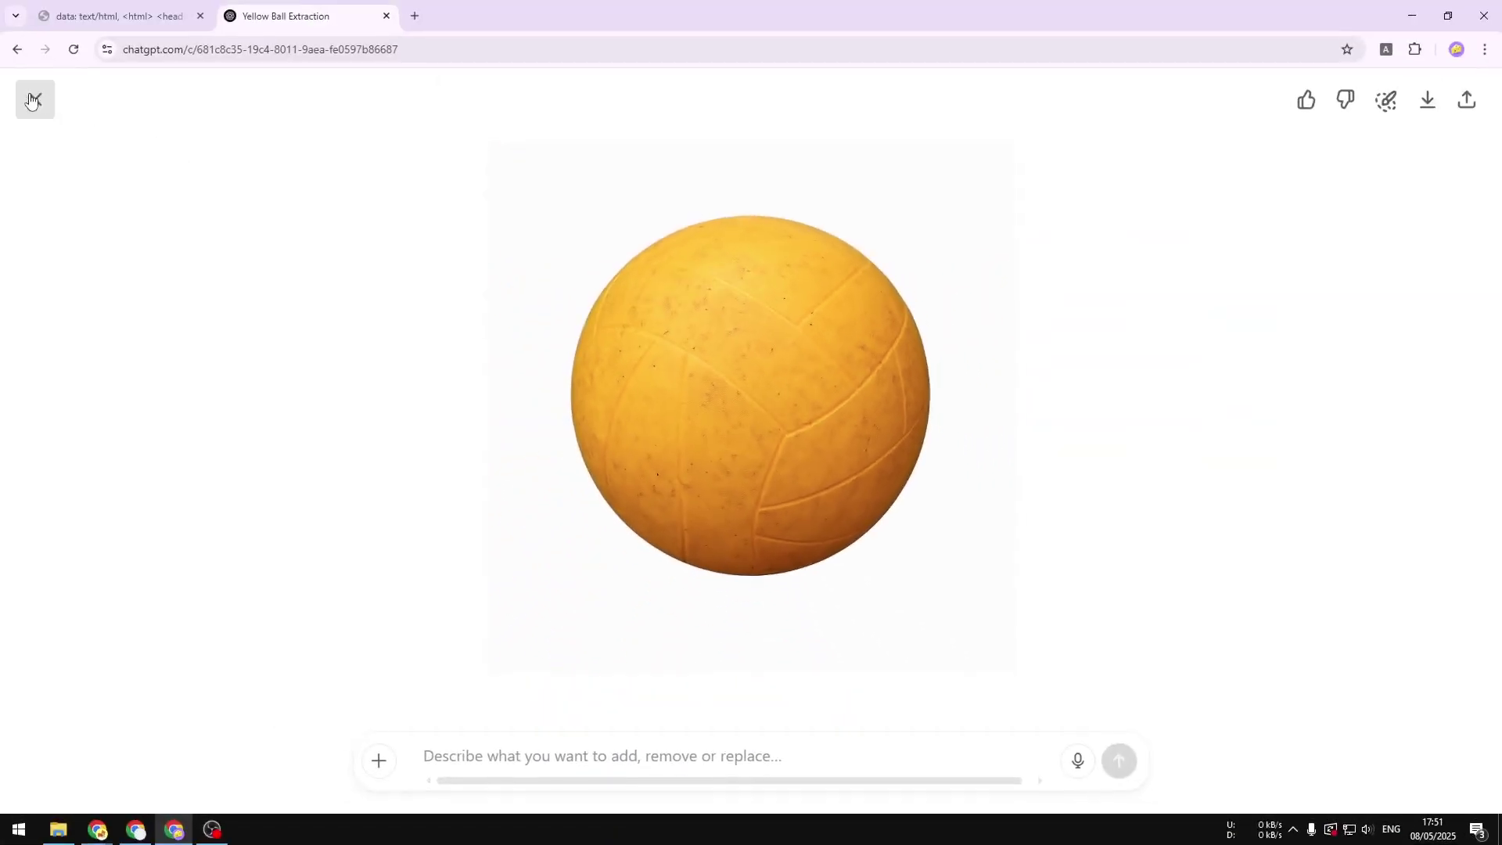
pyautogui.click(34, 104)
pyautogui.scroll(10, 801, 321)
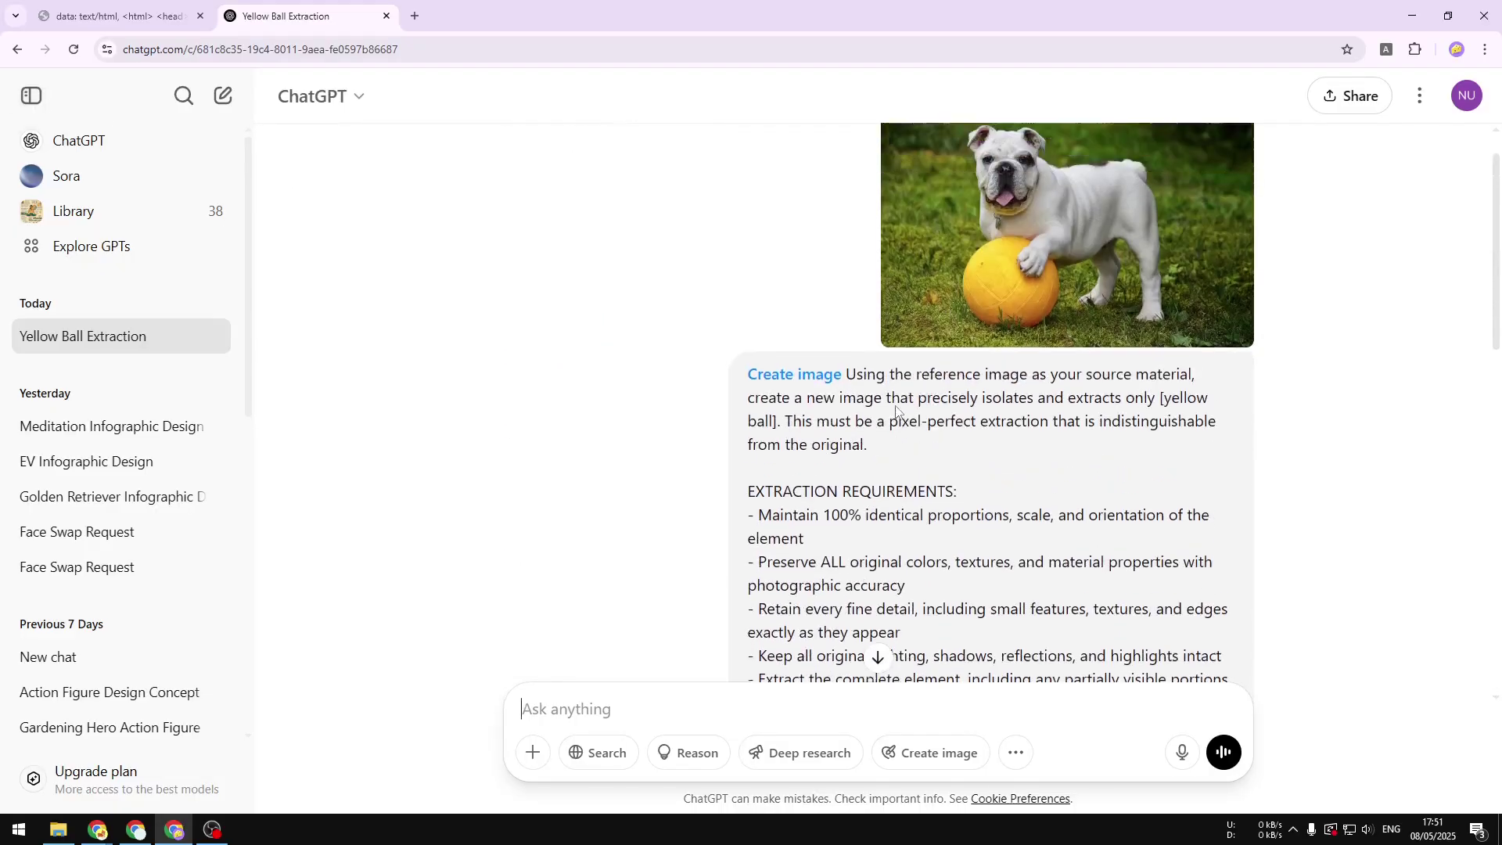
pyautogui.click(1050, 330)
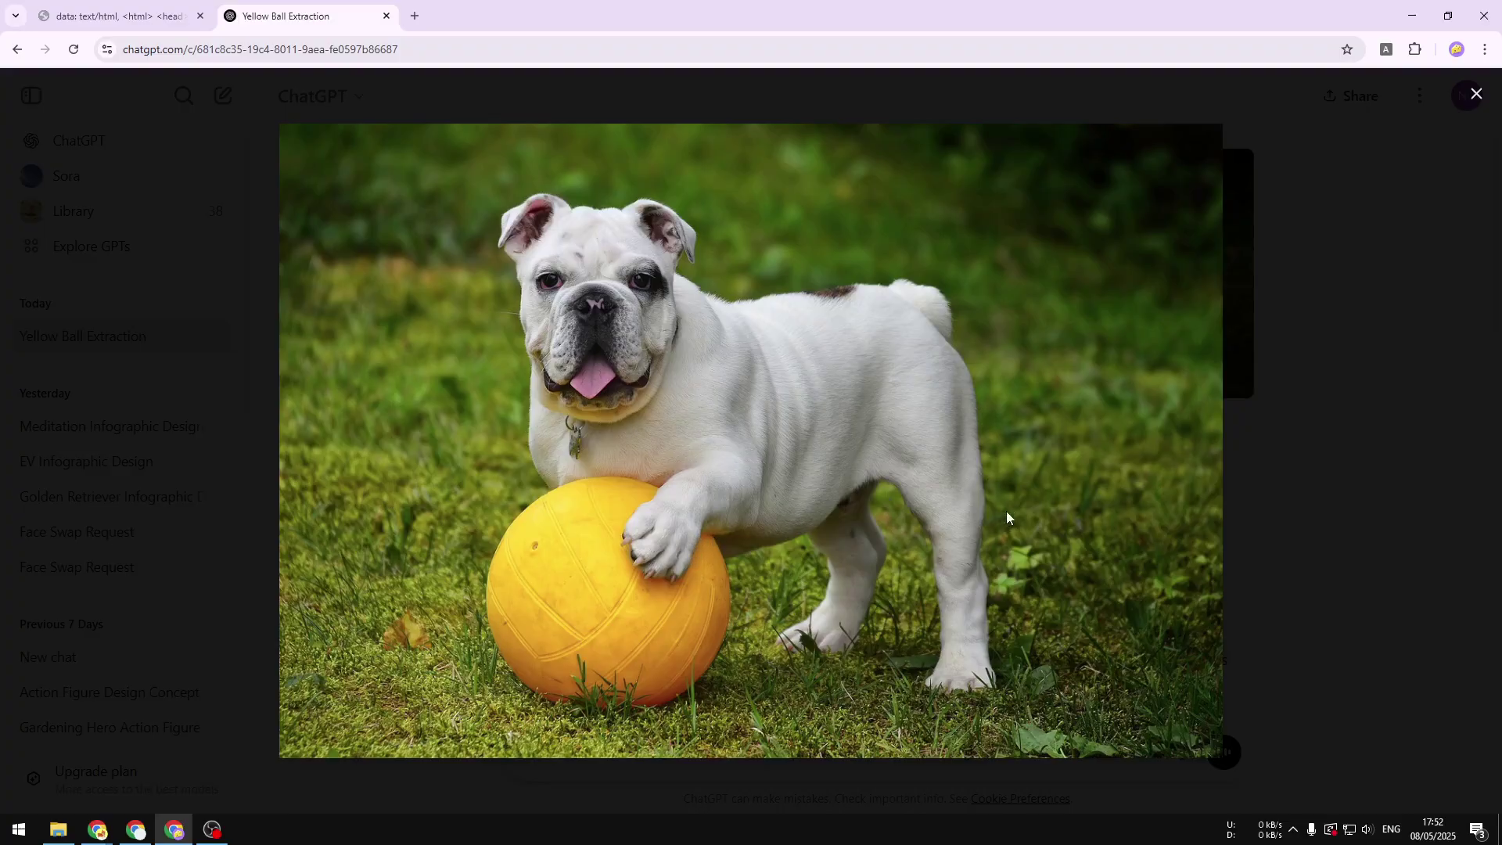
# Close the bulldog photo viewer, recheck the result, and return to the prompt template tab.
pyautogui.click(1477, 95)
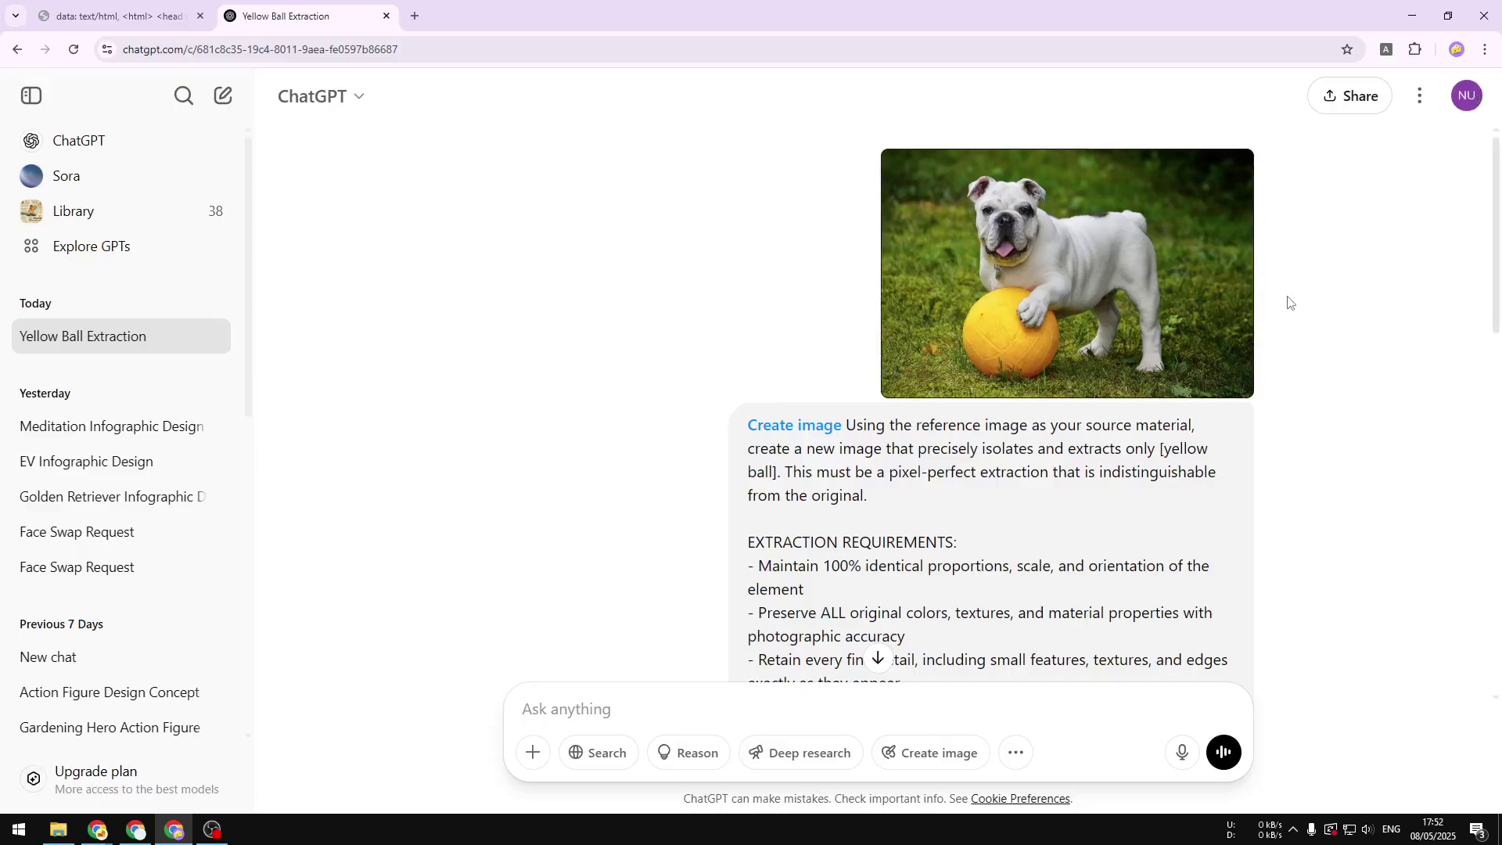
pyautogui.scroll(-9, 1291, 309)
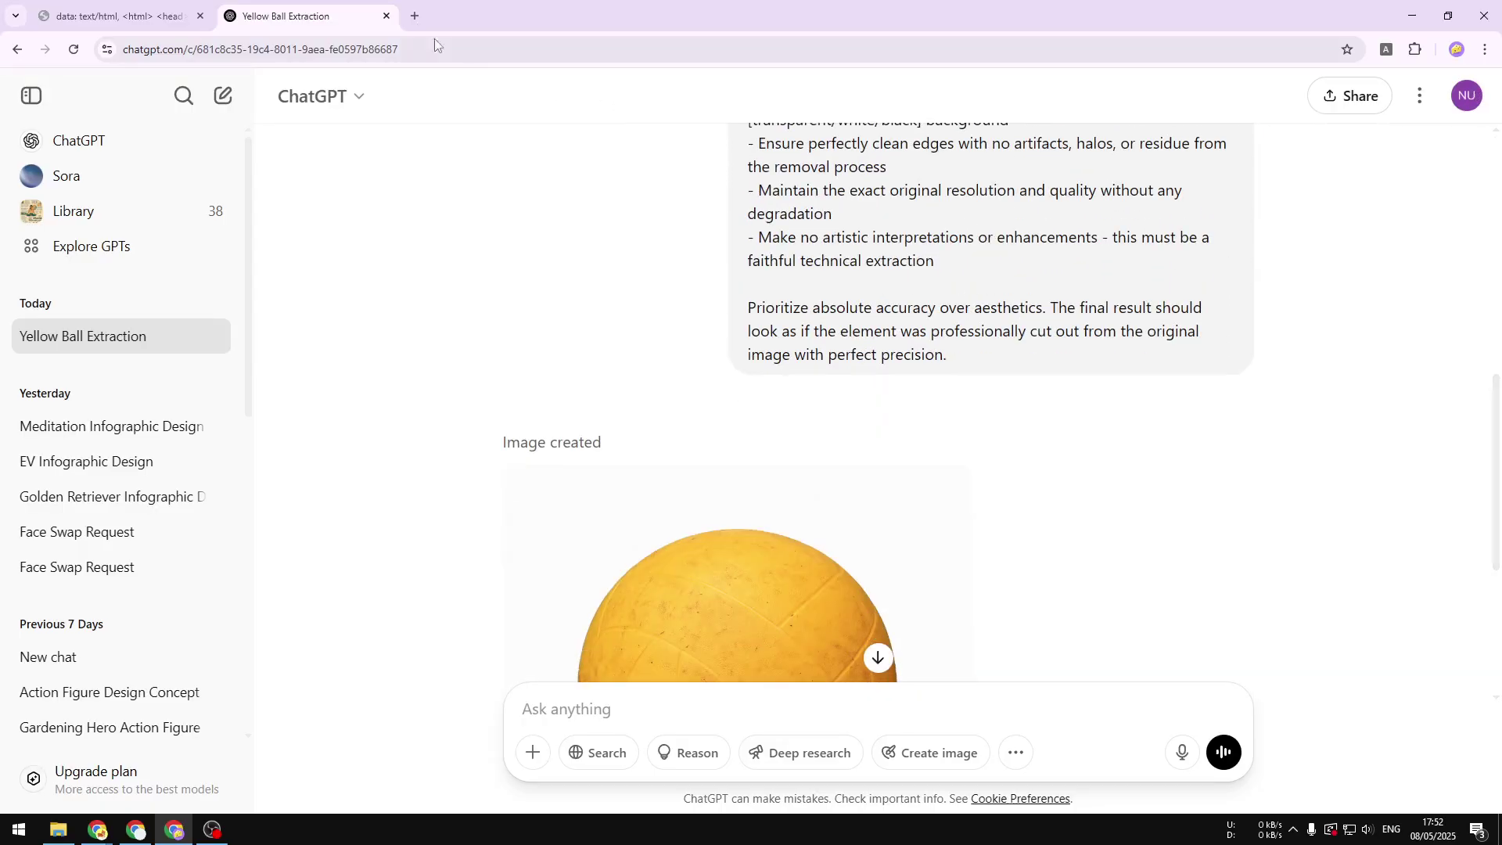
pyautogui.scroll(-3, 775, 469)
pyautogui.hotkey('ctrl', 'shift', 'Tab')
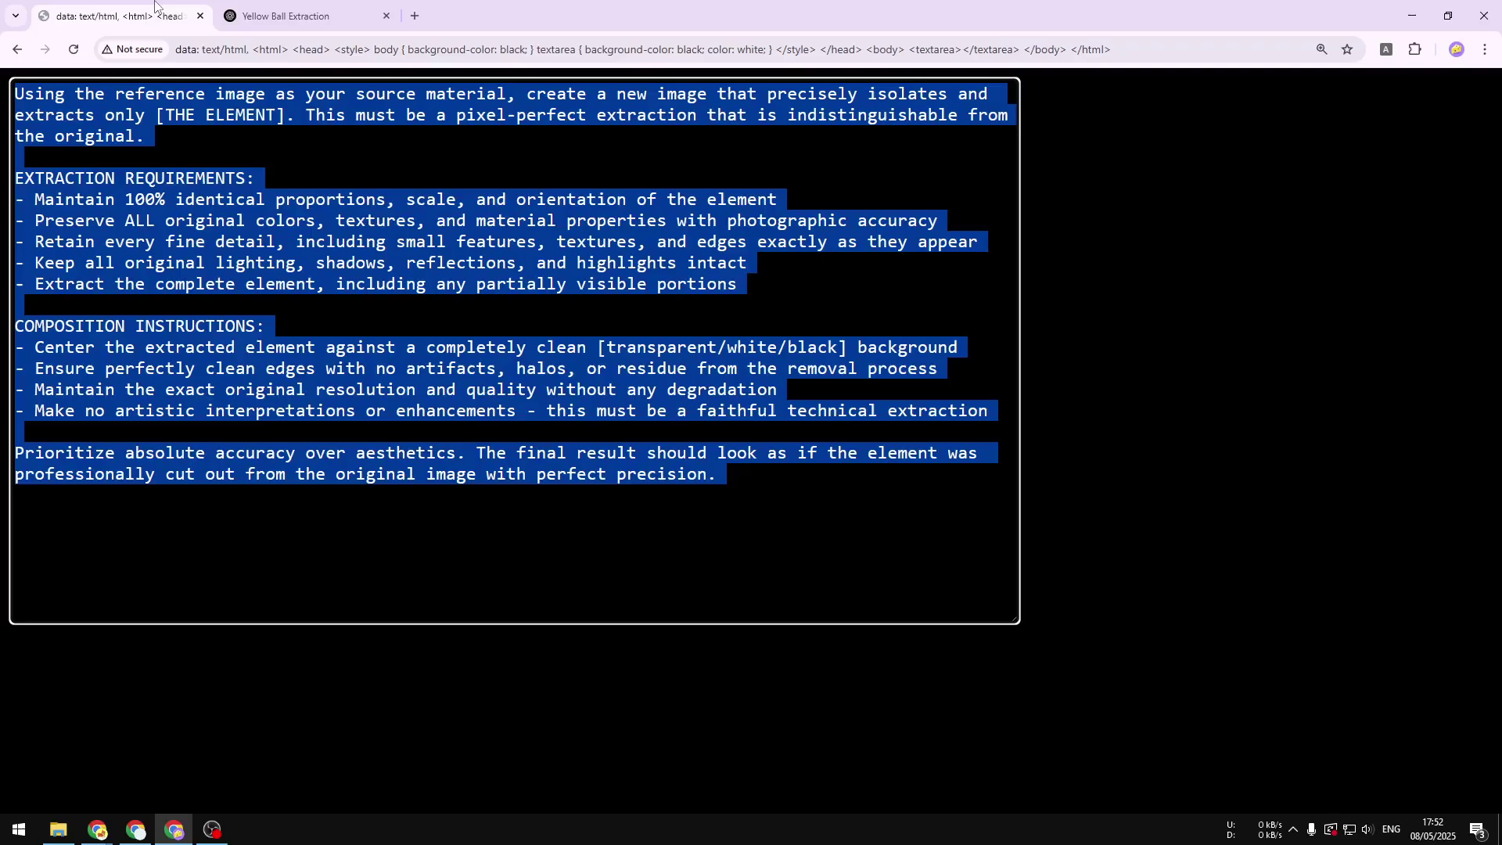
pyautogui.click(290, 15)
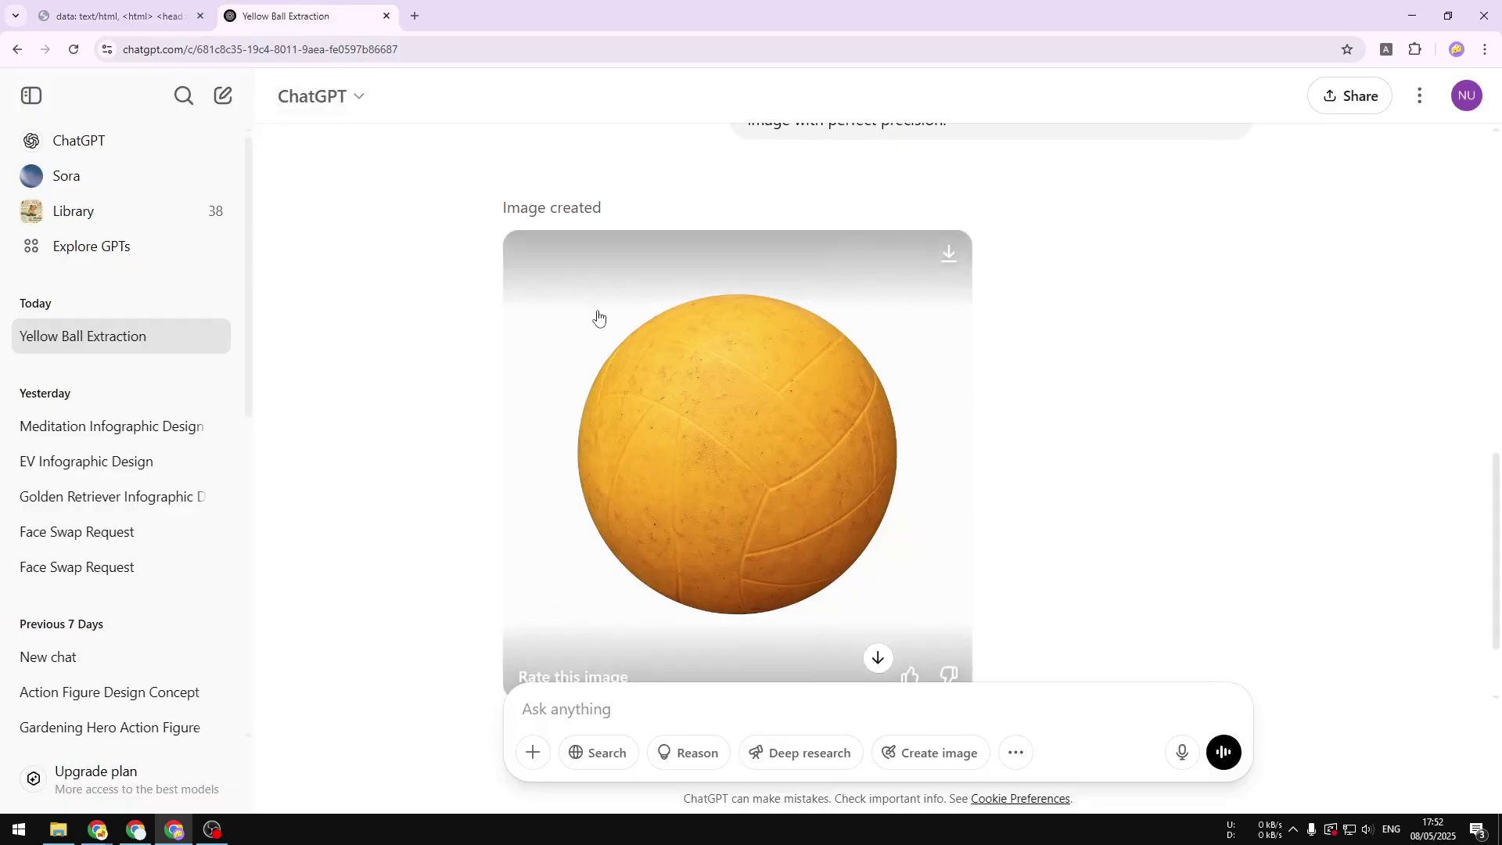
pyautogui.scroll(5, 1056, 398)
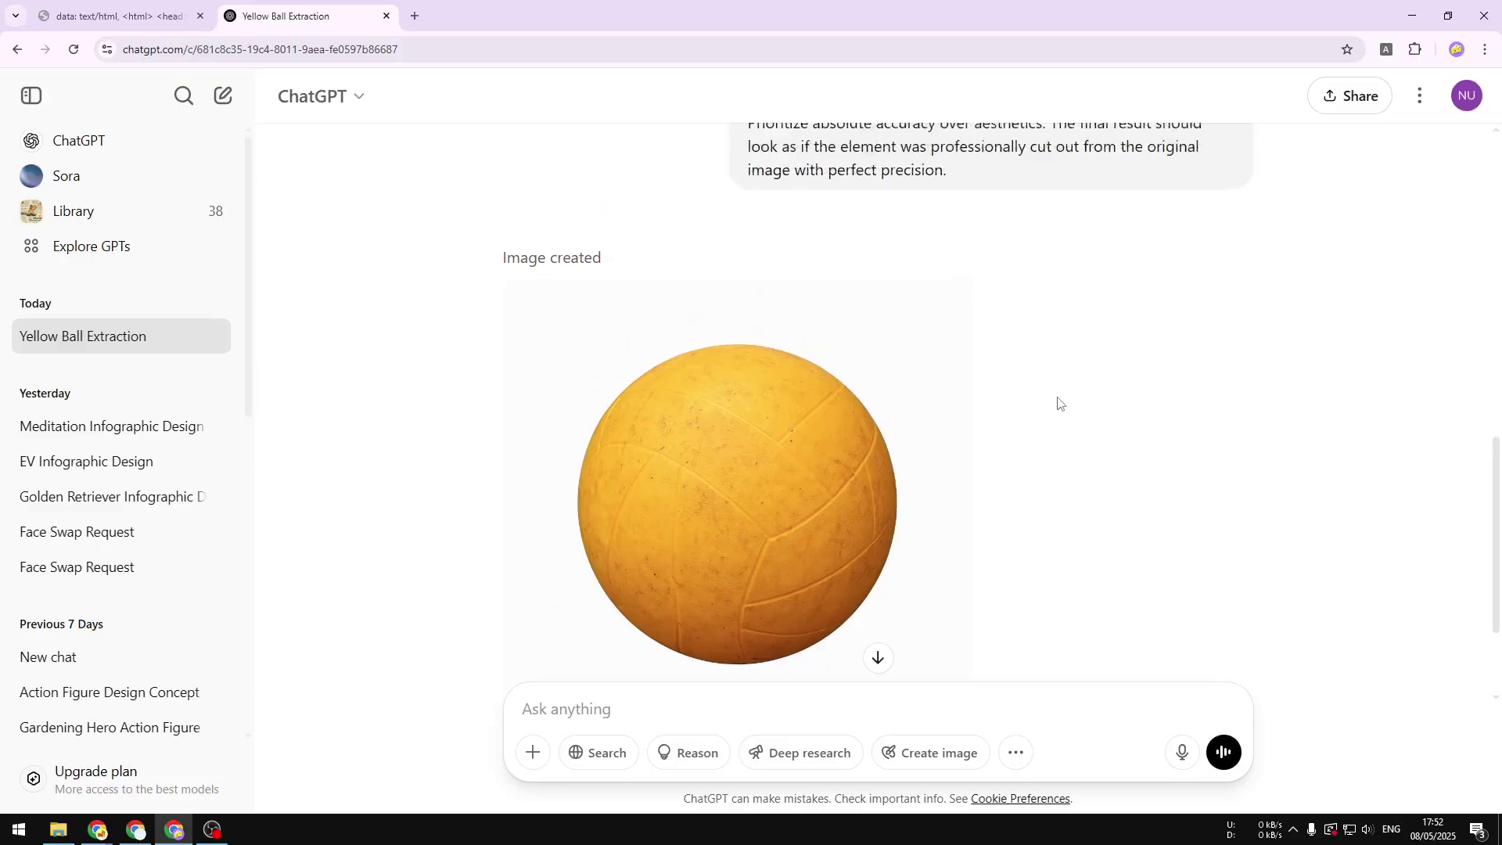
pyautogui.scroll(5, 1073, 391)
pyautogui.click(117, 16)
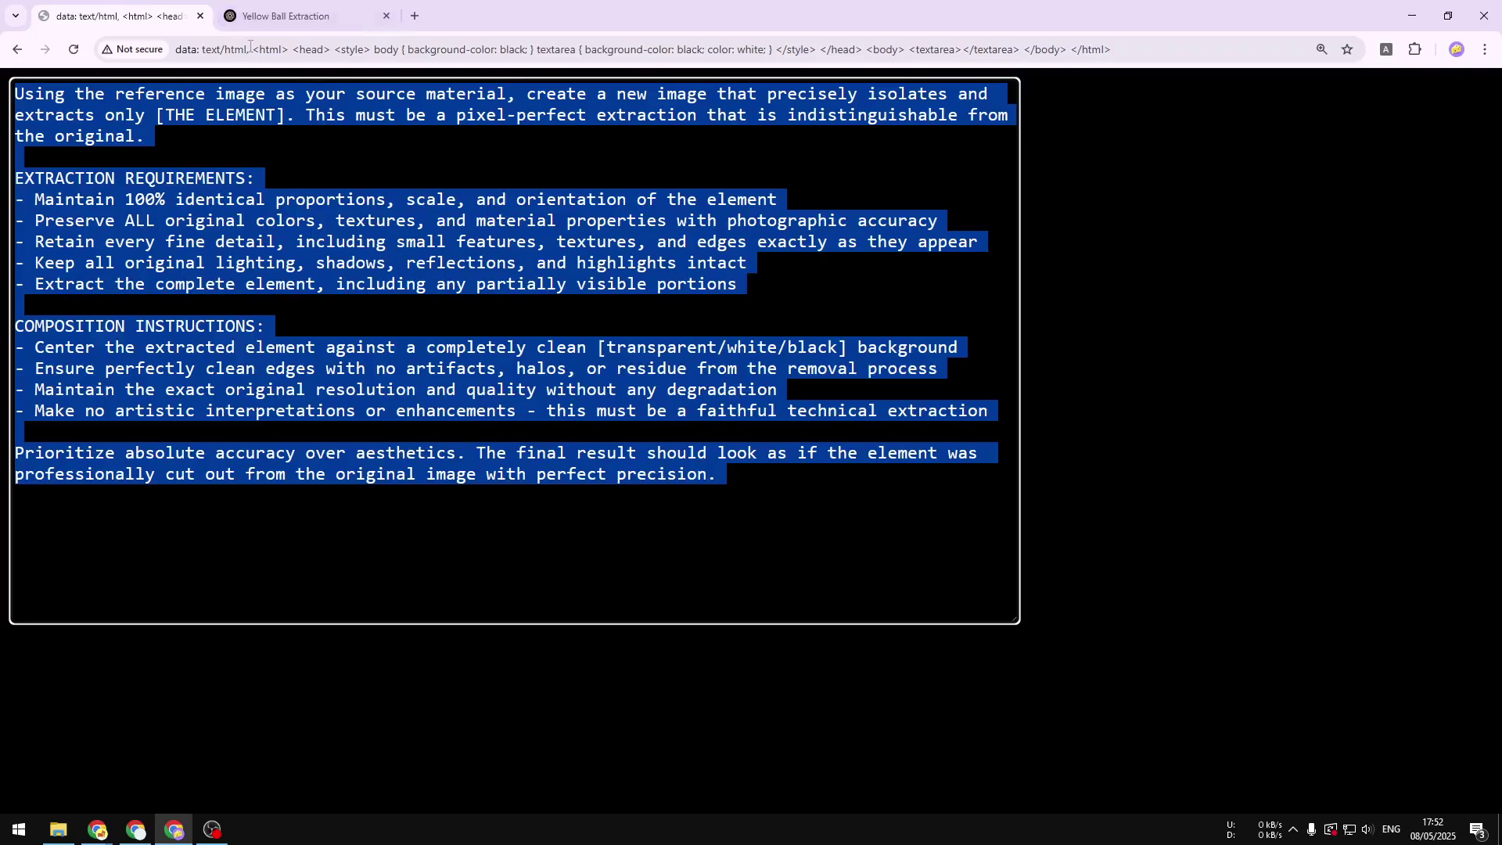